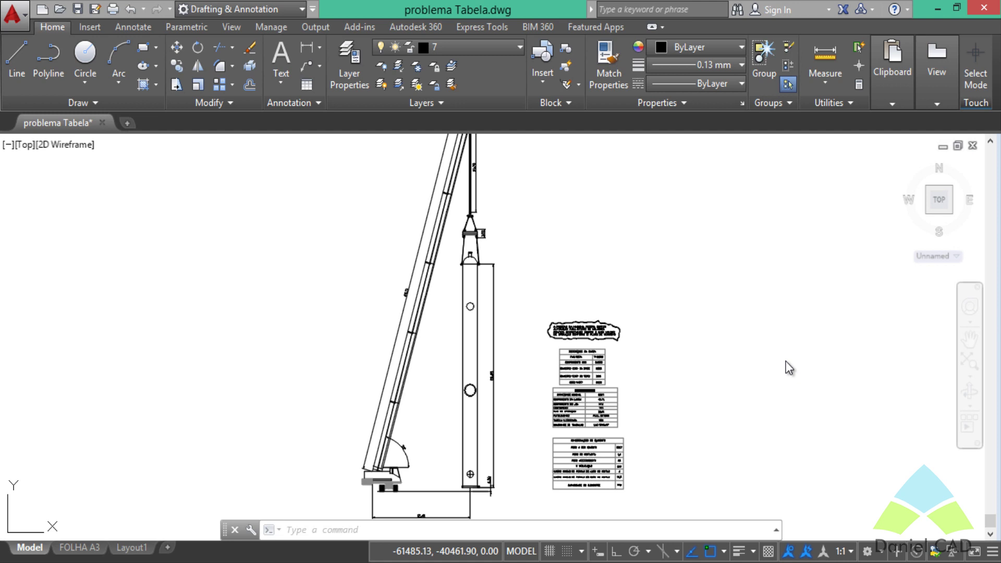
- Preview a CutePDF Writer plot of a window around the tables and crane, then cancel
middle_drag(660, 321, 661, 326)
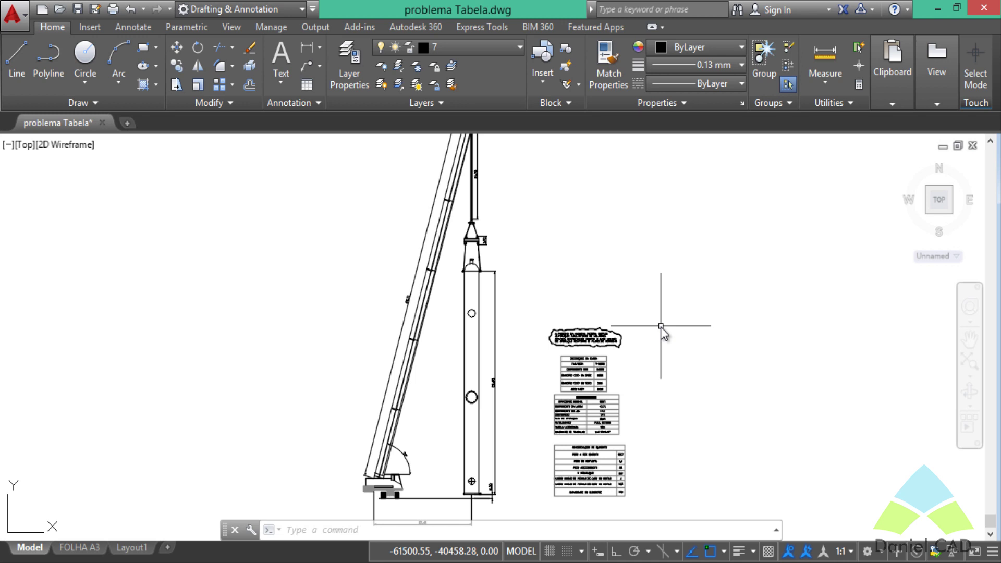
key(ctrl+p)
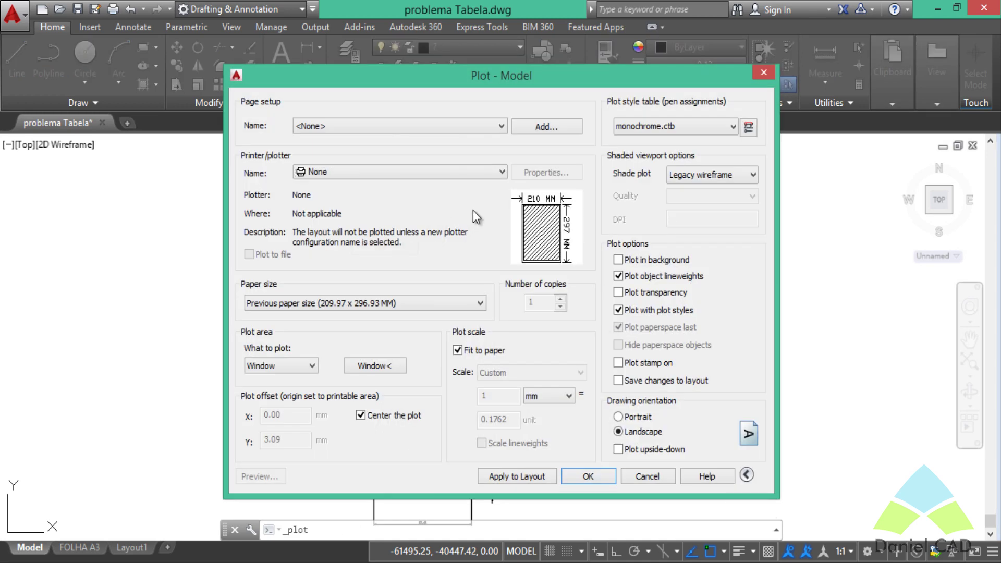
click(479, 175)
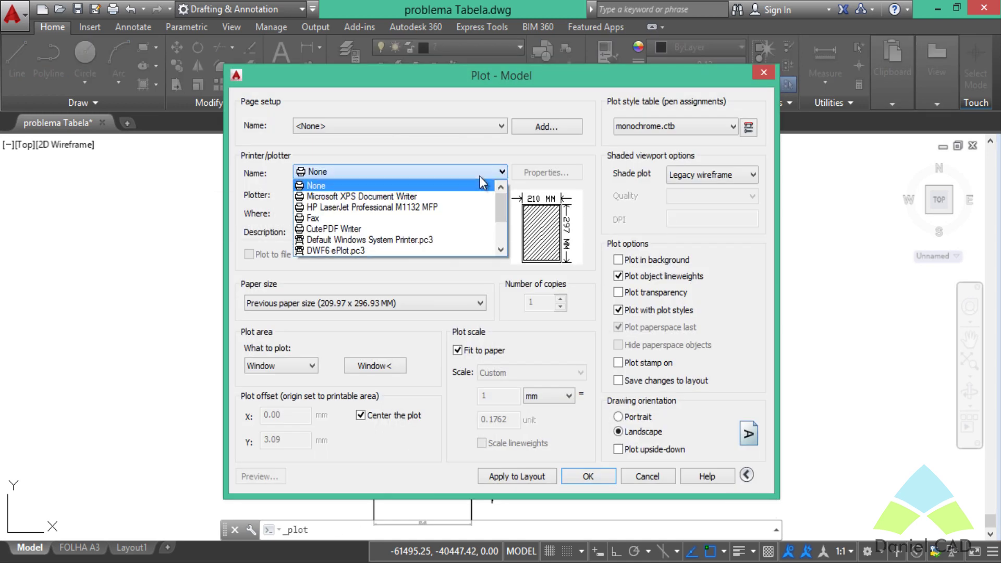
click(409, 228)
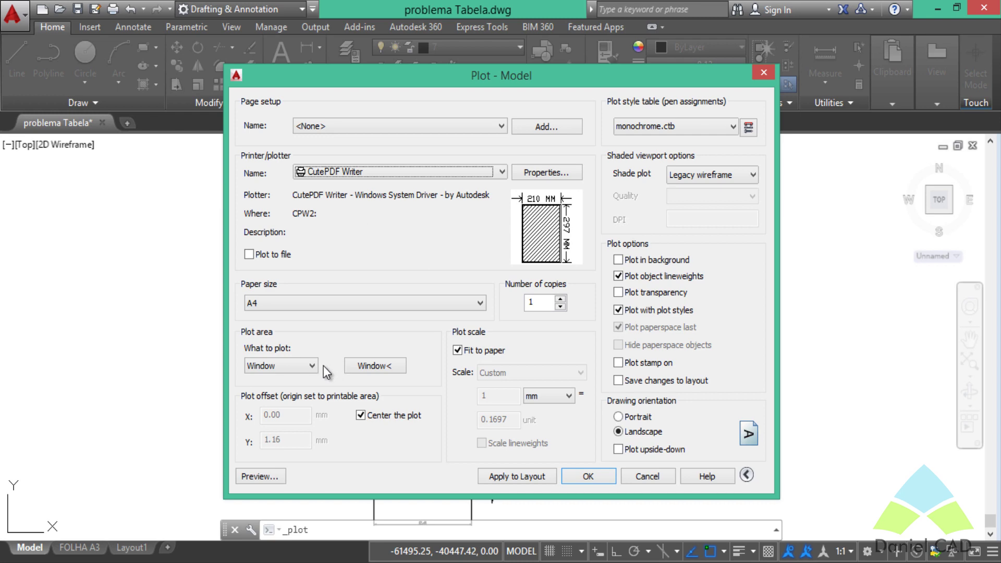
click(367, 365)
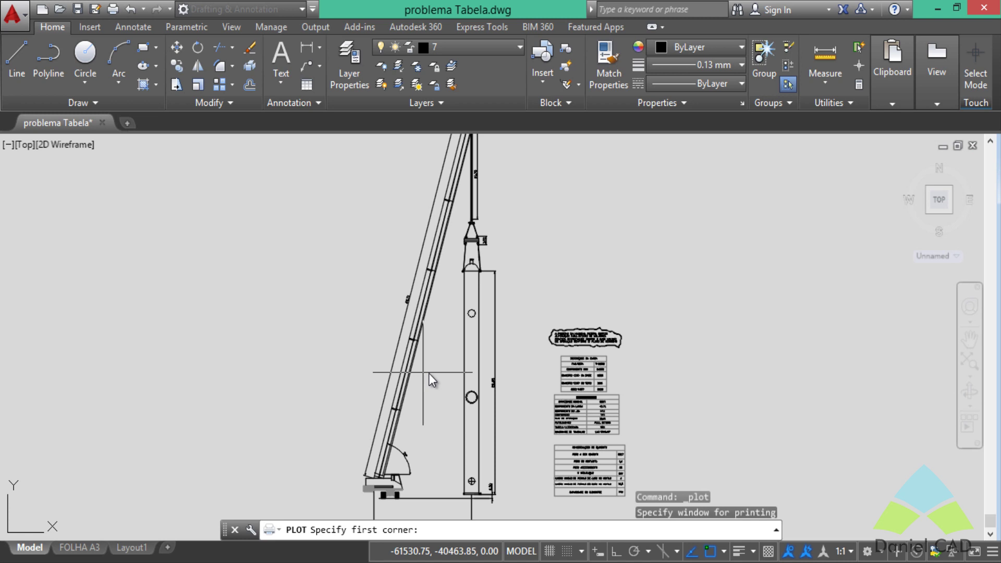
click(656, 316)
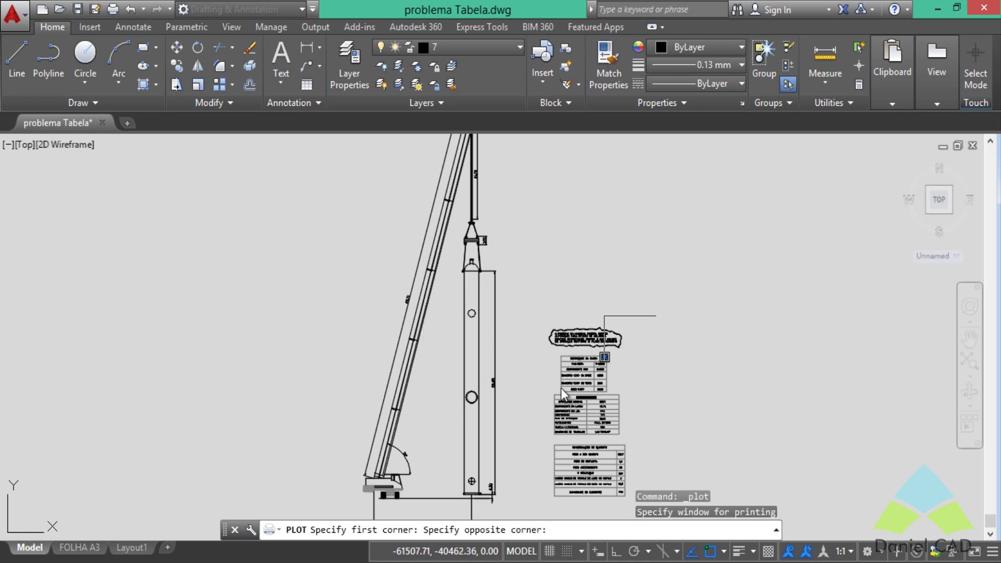
click(336, 510)
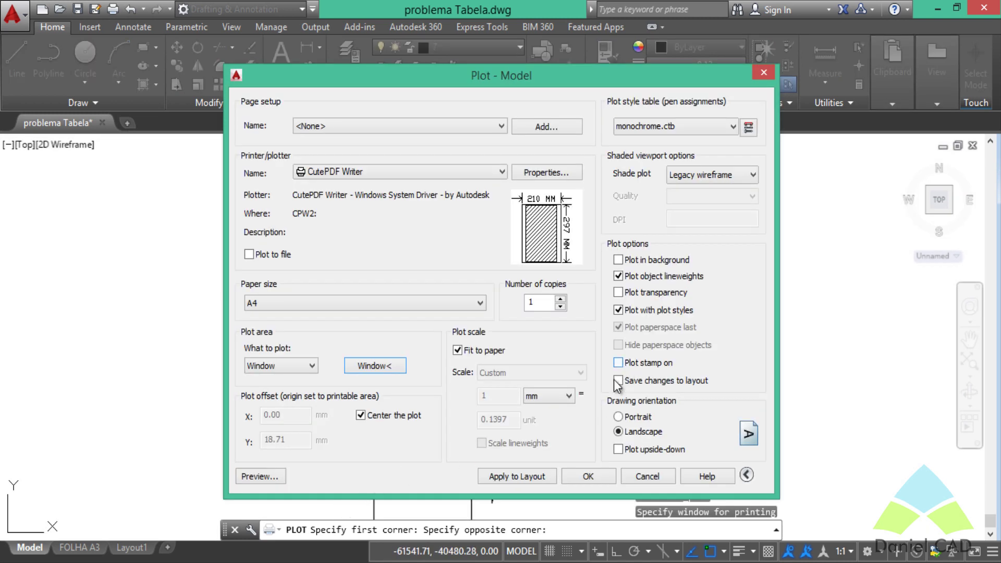
click(267, 478)
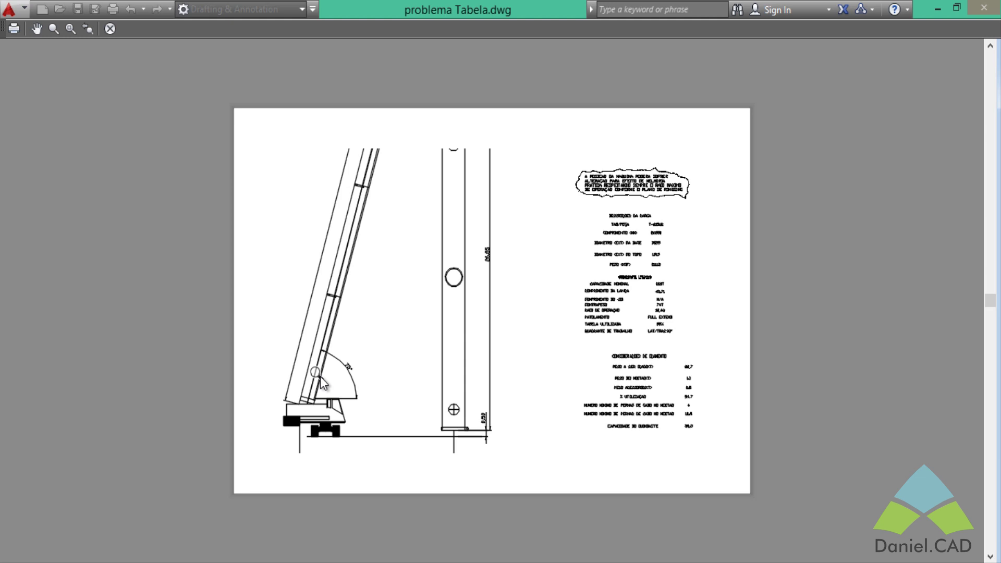
key(Escape)
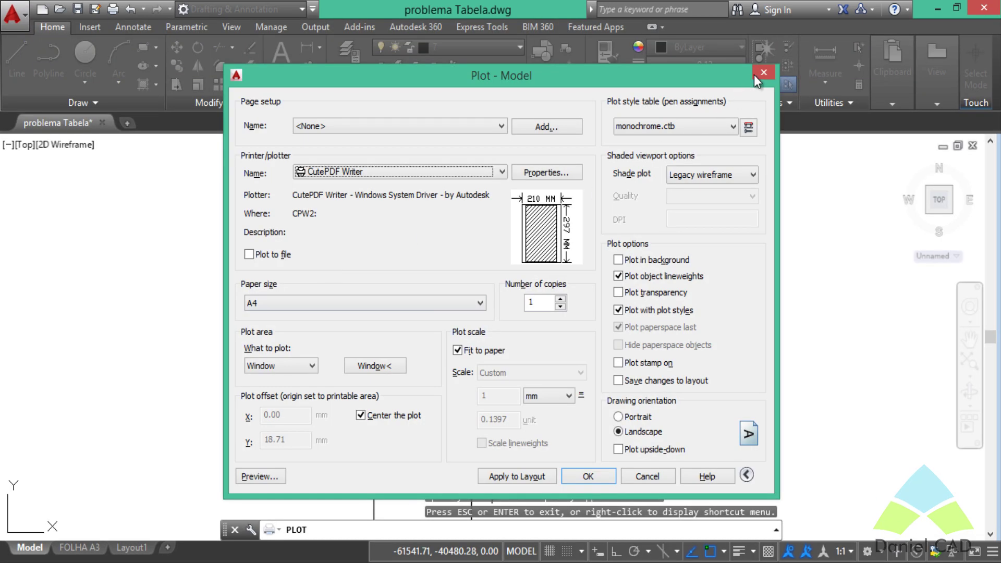
click(755, 75)
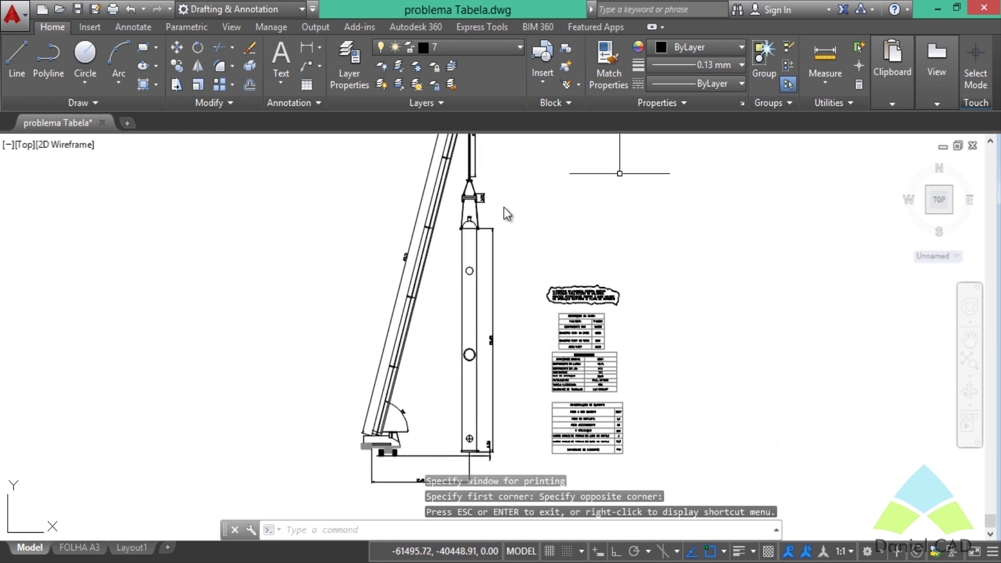
- Zoom in on the CONSIDERAÇÕES DE IÇAMENTO table and open its properties
scroll(570, 457, up, 4)
middle_drag(514, 444, 506, 395)
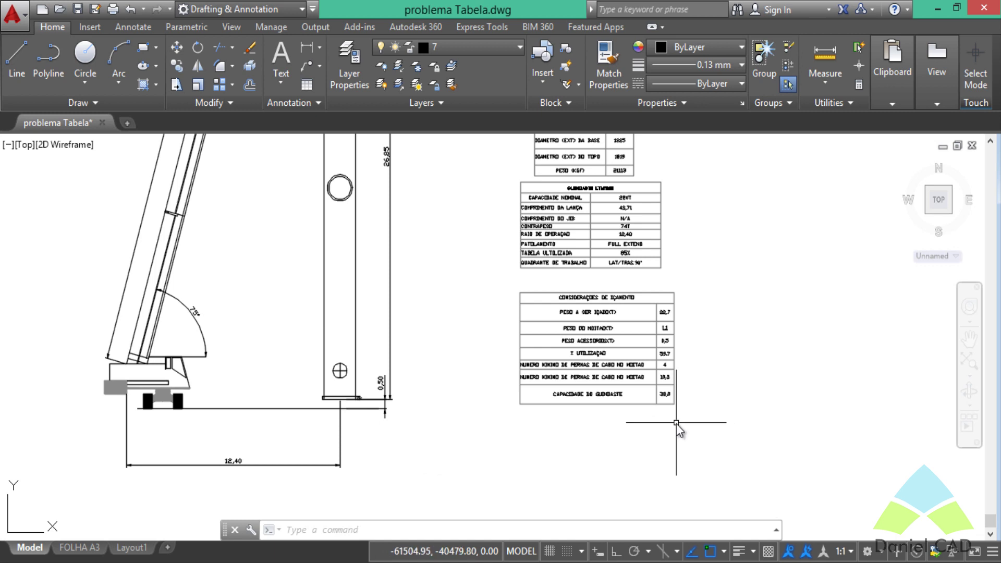
scroll(603, 405, up, 2)
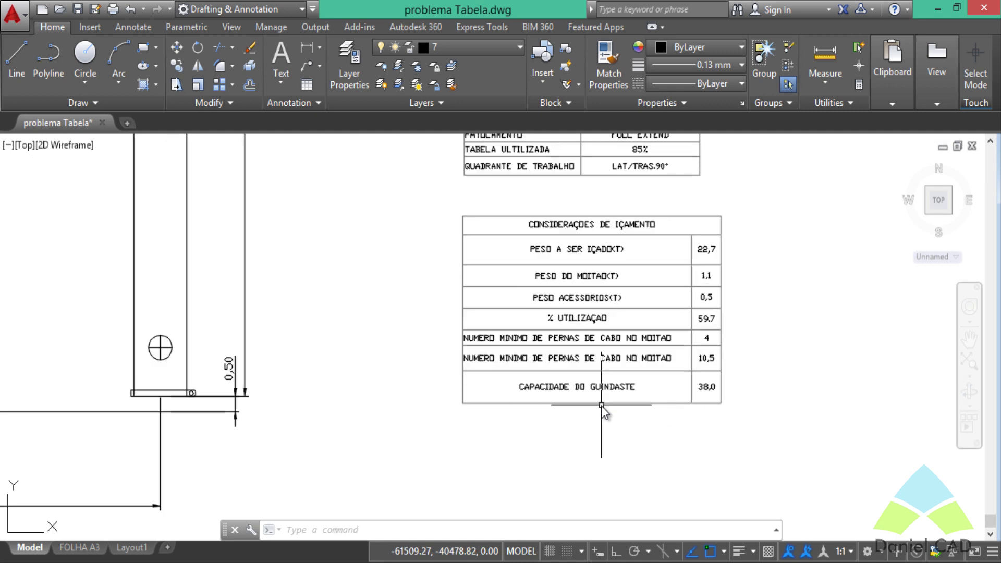
scroll(605, 412, up, 2)
middle_drag(609, 424, 594, 460)
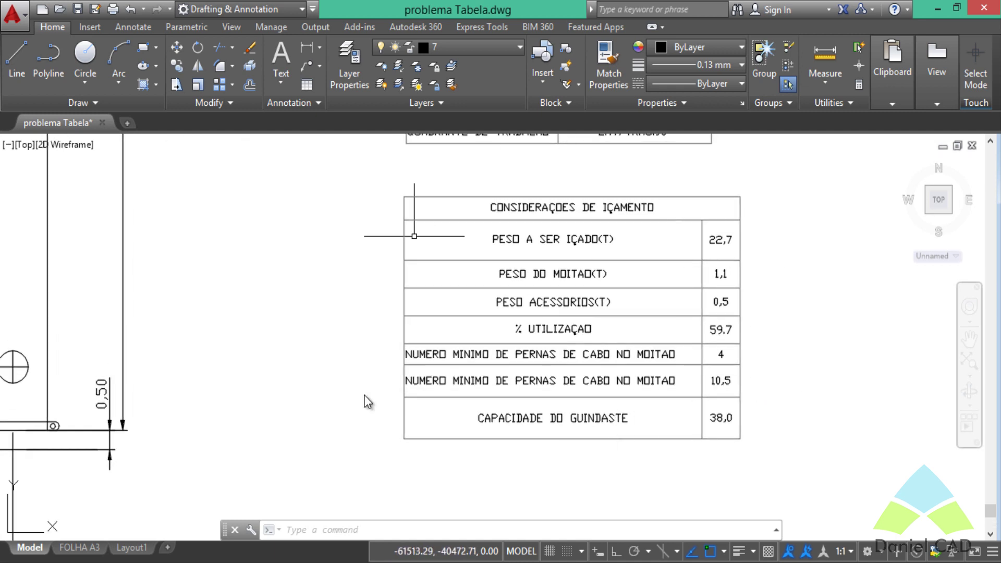
click(682, 439)
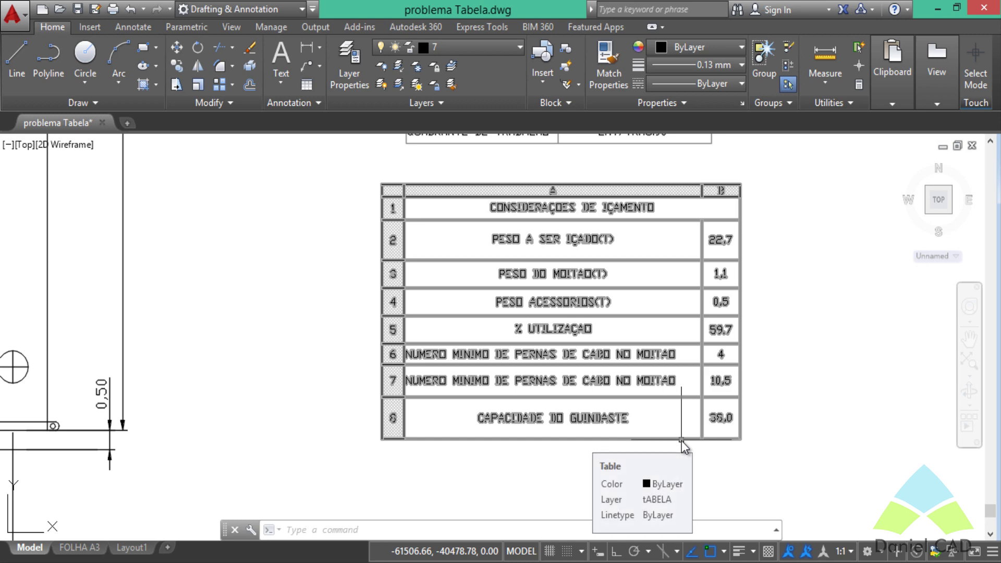
double_click(681, 440)
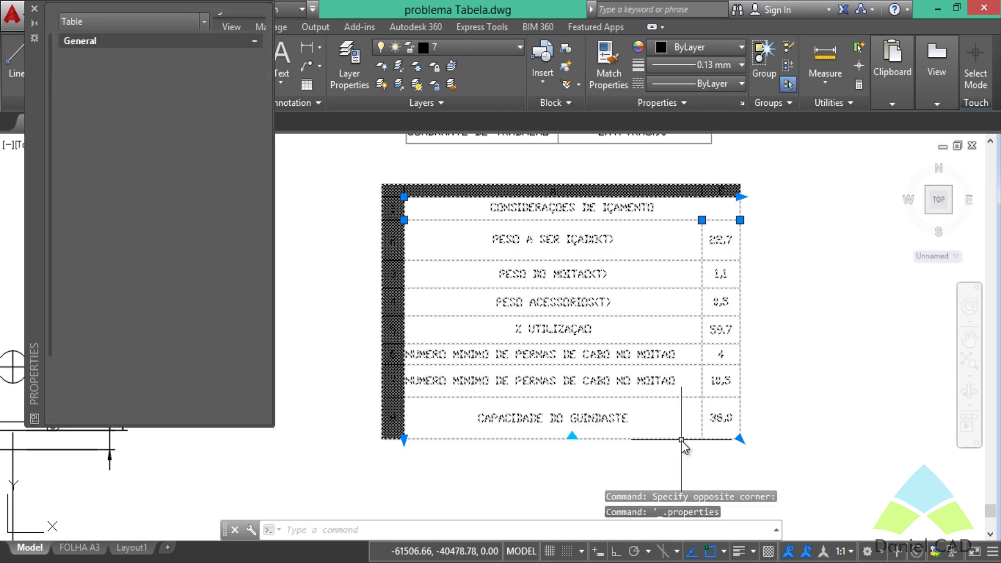
drag(39, 192, 30, 251)
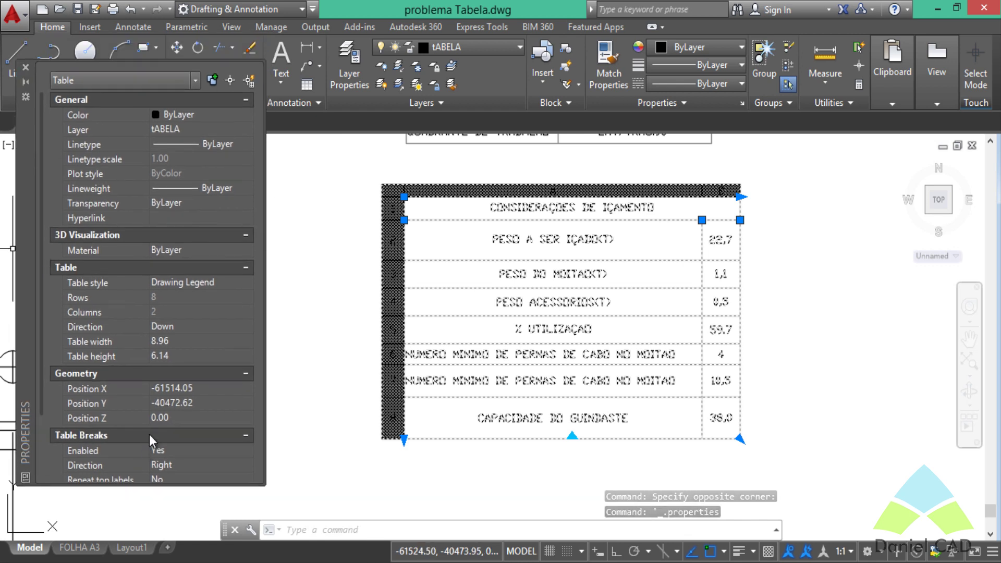
- Clear the table selection and reopen the Properties palette with MO
text(mo)
key(Return)
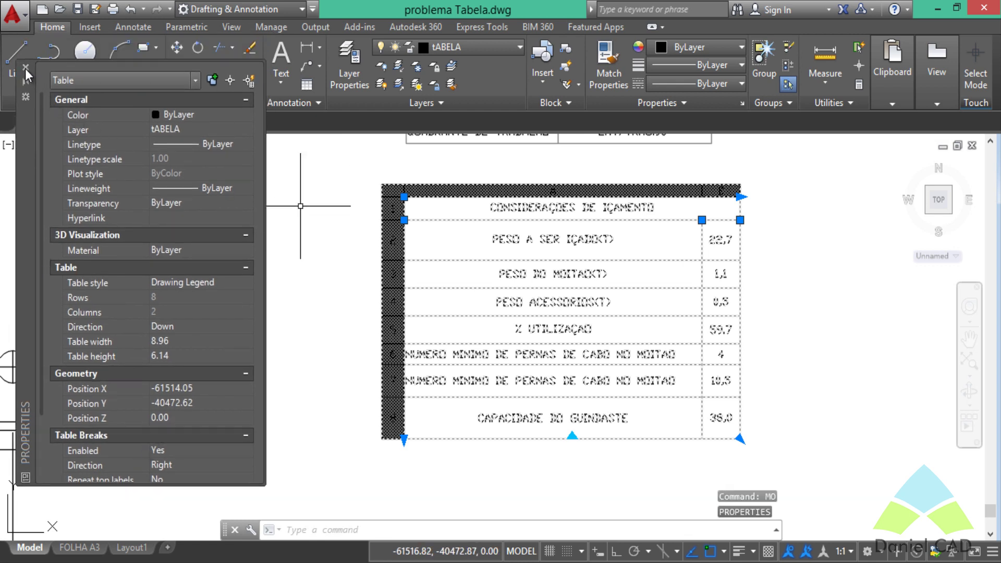
click(25, 68)
key(Escape)
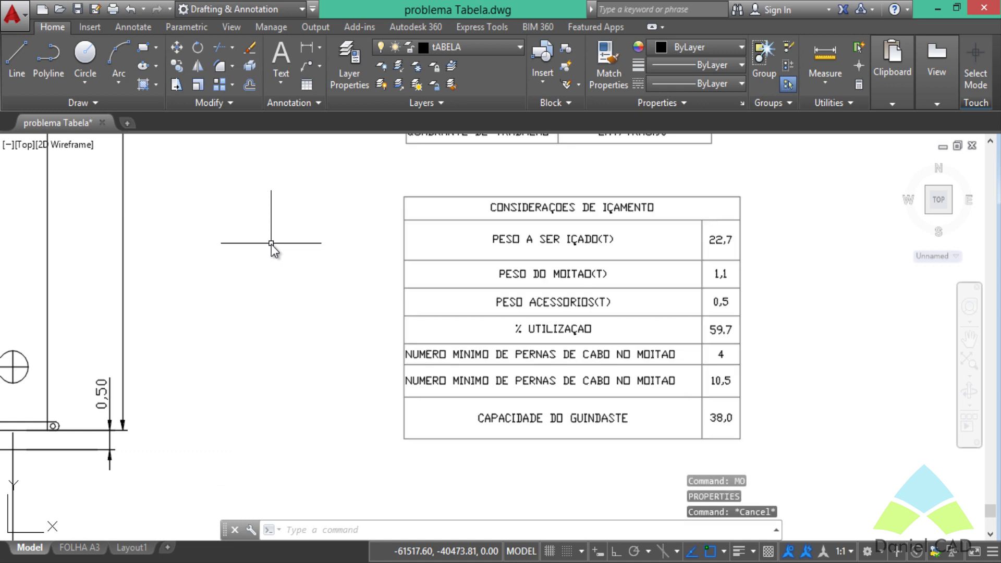
key(Escape)
key(Escape)
text(mo)
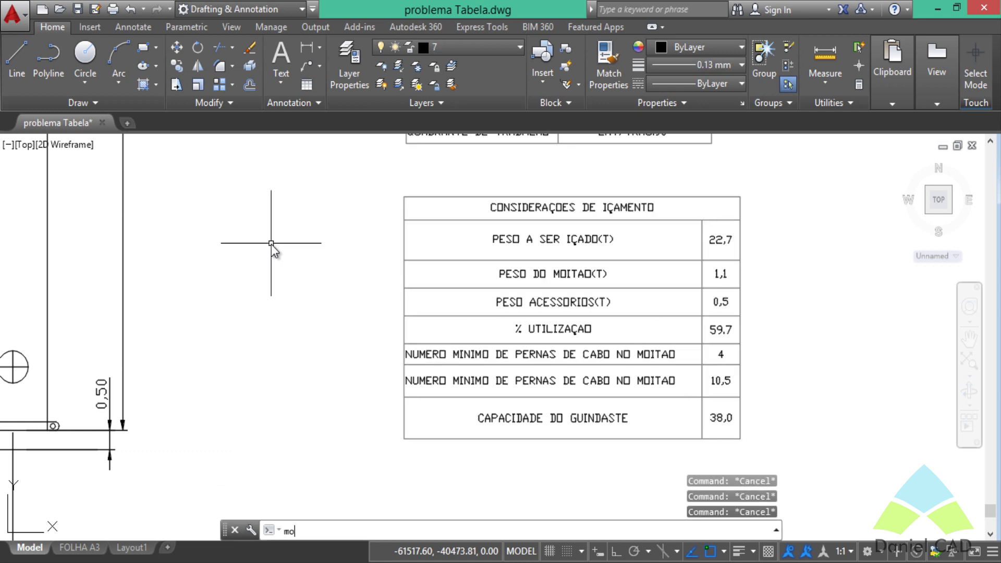
key(Return)
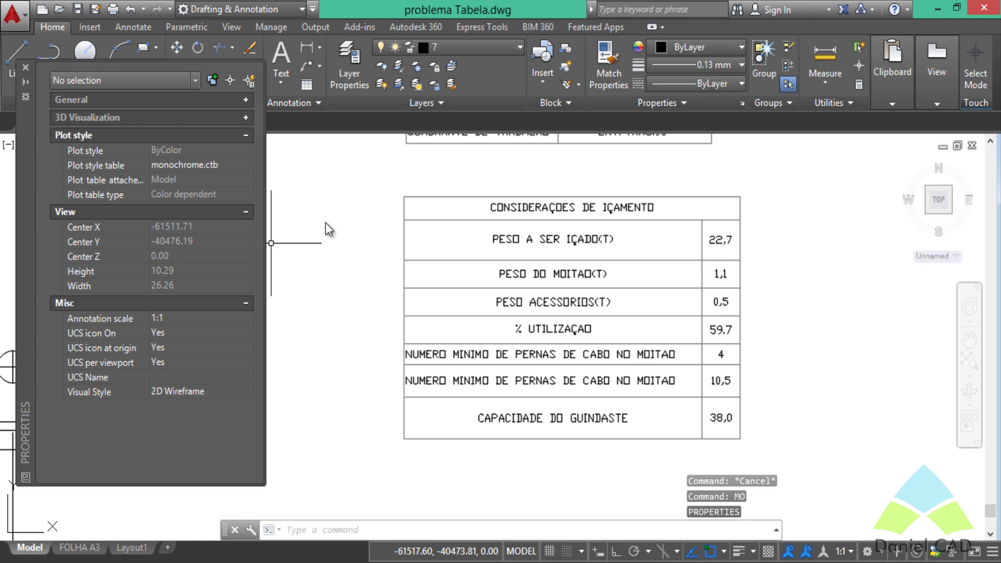
- Review the lifting table's title-cell borders and whole-table settings, then close Properties
click(464, 217)
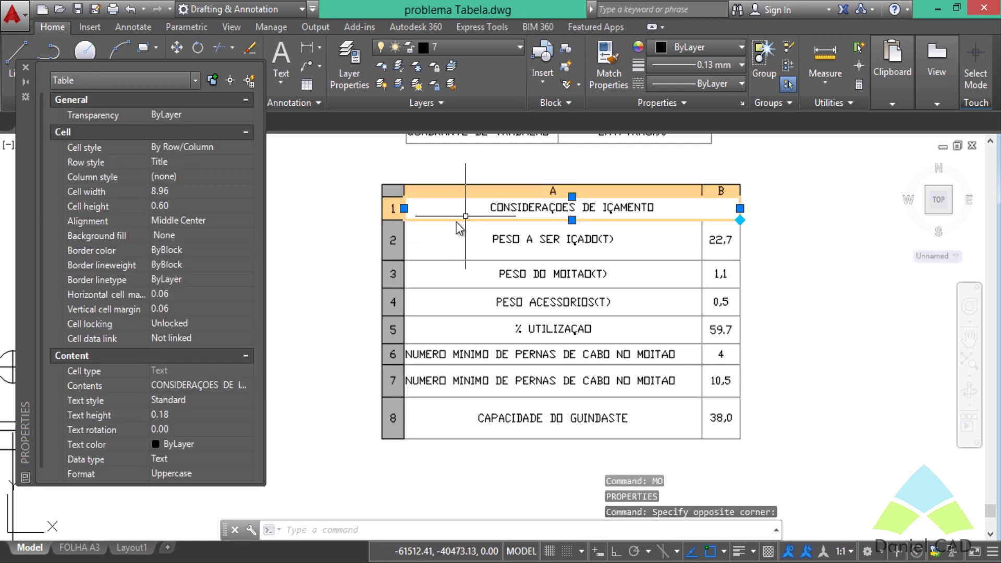
shift+click(390, 237)
mouse_move(353, 173)
mouse_down()
mouse_move(763, 426)
mouse_move(425, 250)
mouse_up()
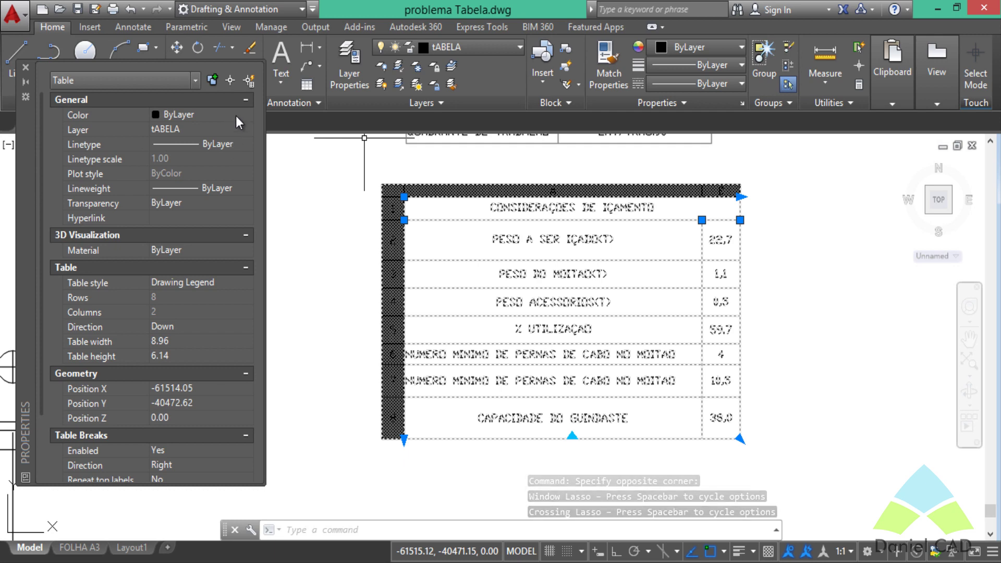
click(245, 102)
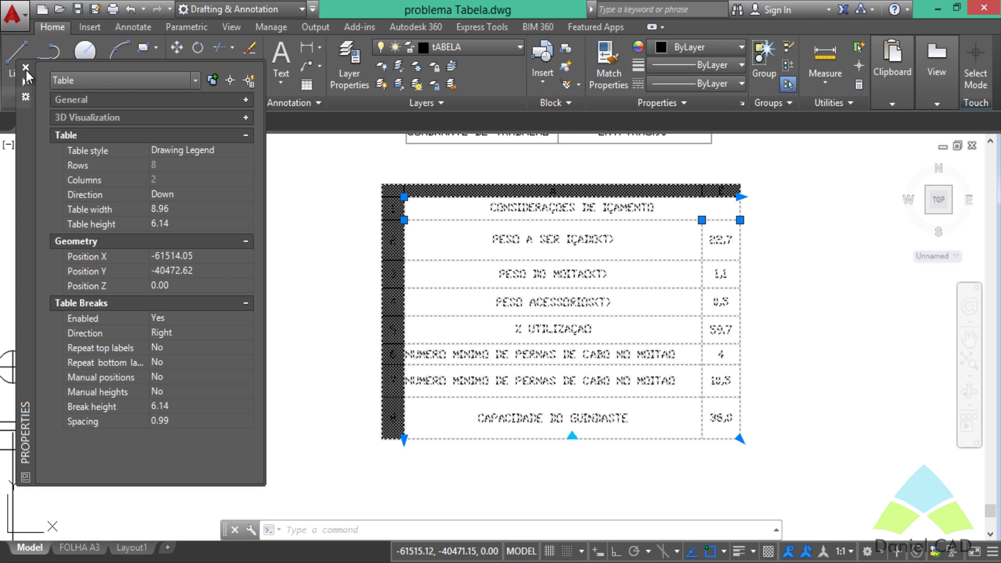
click(25, 68)
key(Escape)
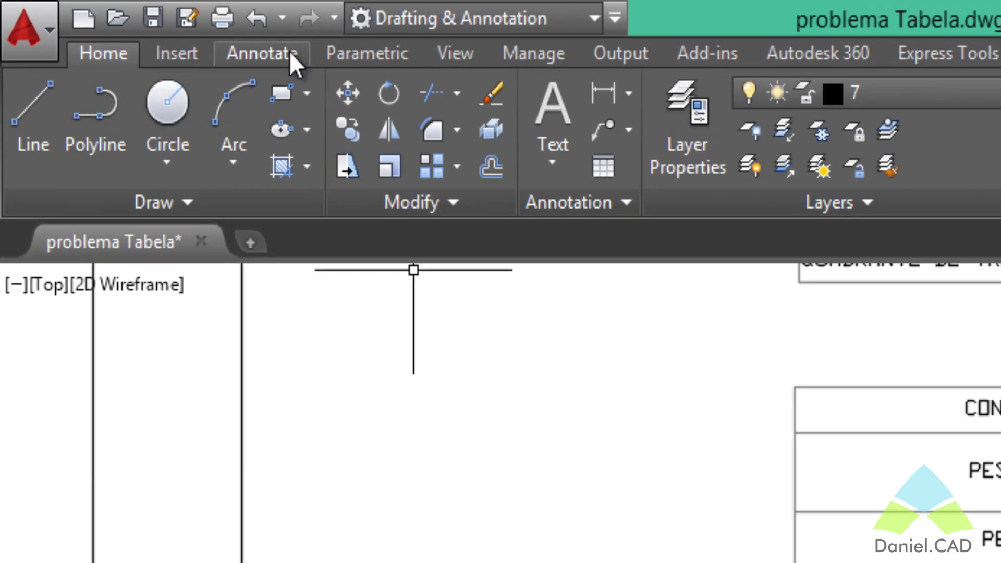
click(290, 52)
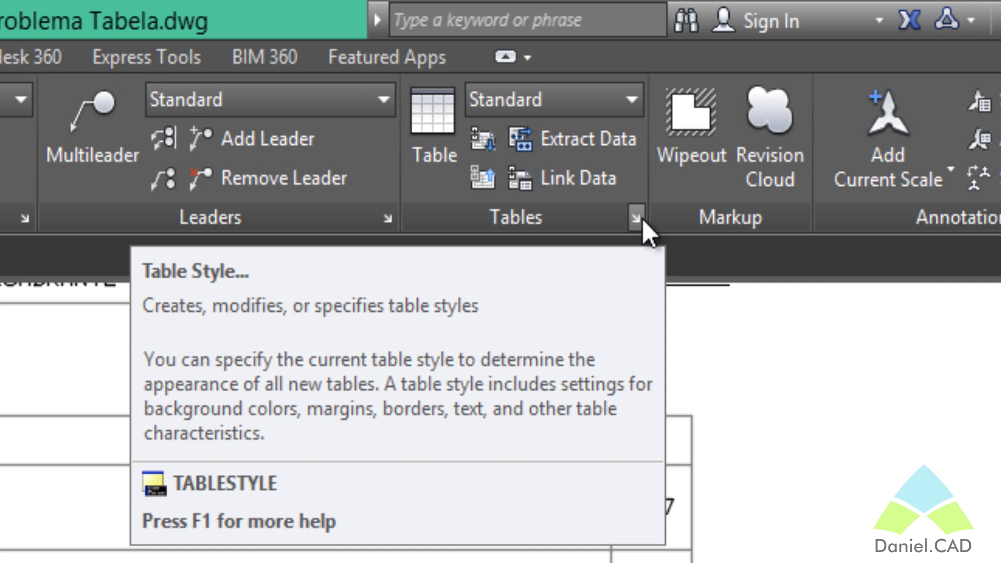
click(638, 219)
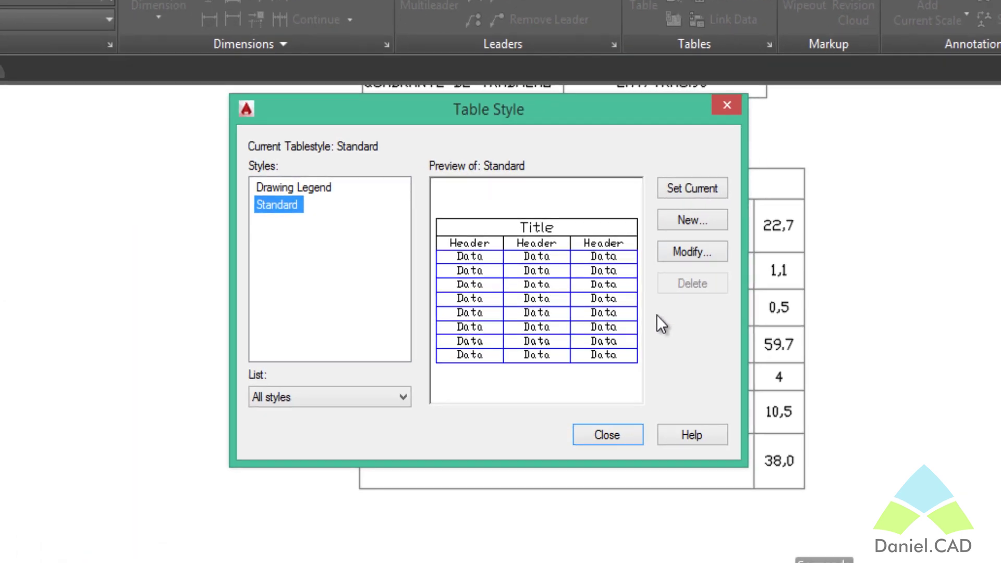
click(320, 187)
click(288, 203)
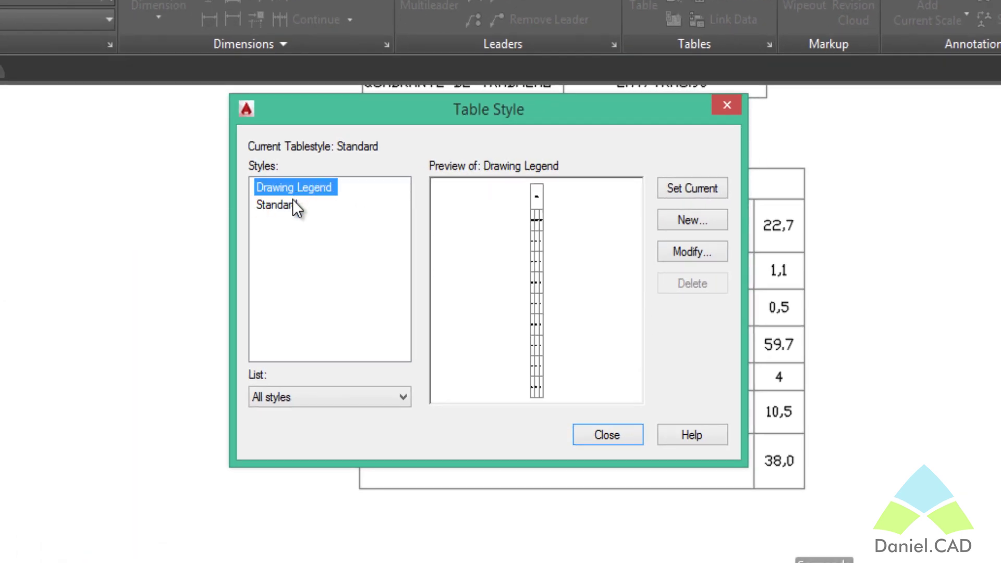
click(294, 204)
click(298, 204)
click(297, 185)
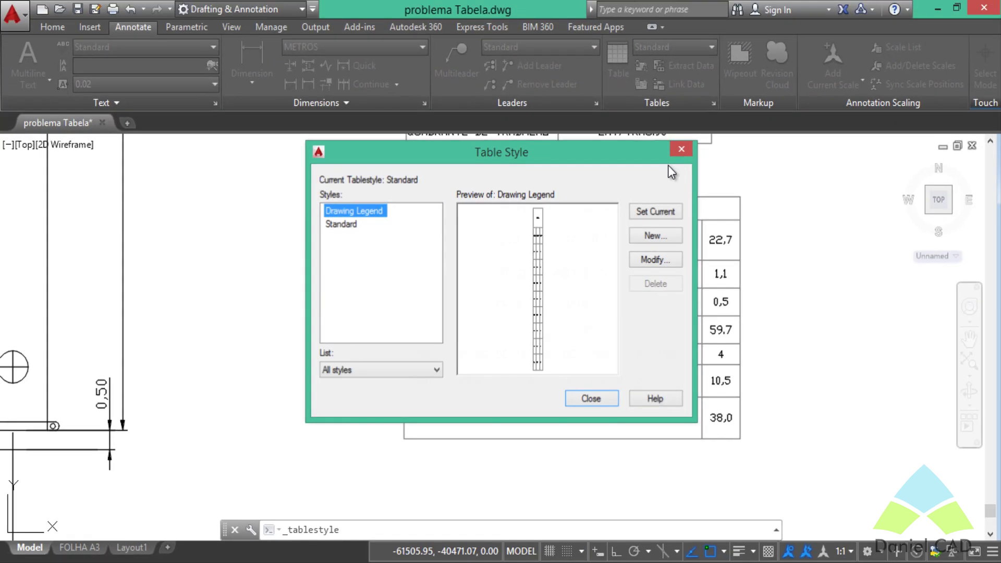
click(700, 132)
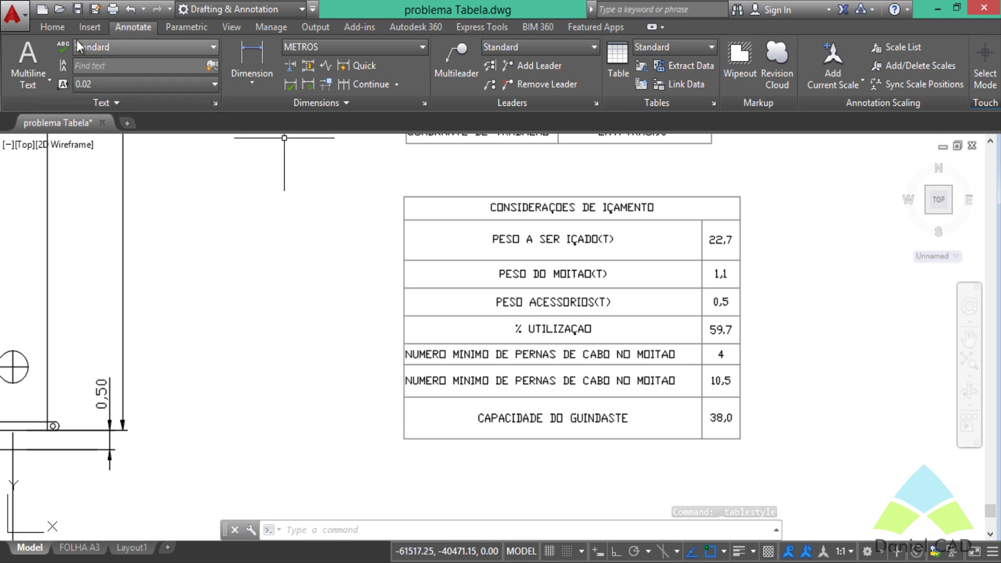
- Give the Drawing Legend table style's data cells All Borders using TABLESTYLE
click(54, 29)
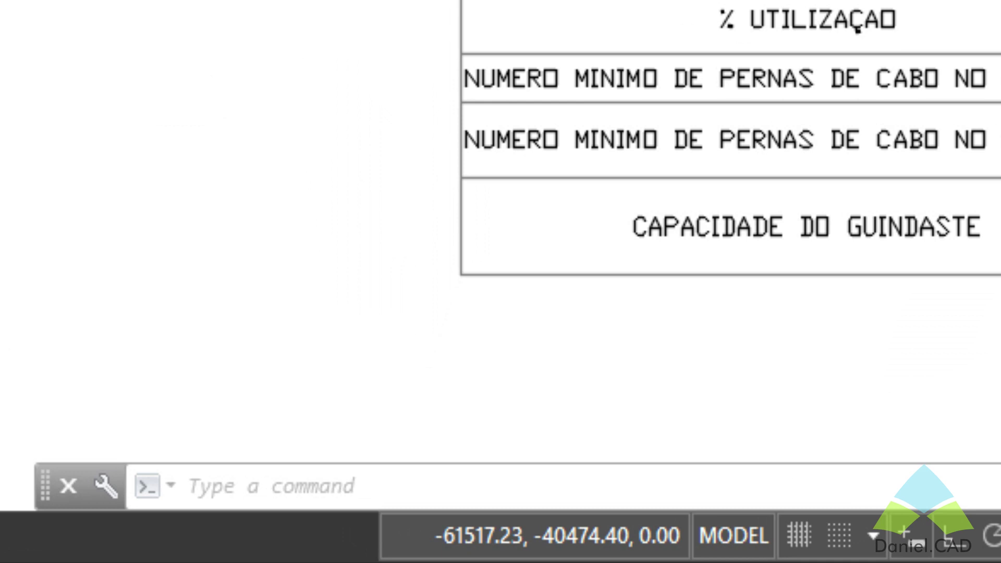
text(tabl)
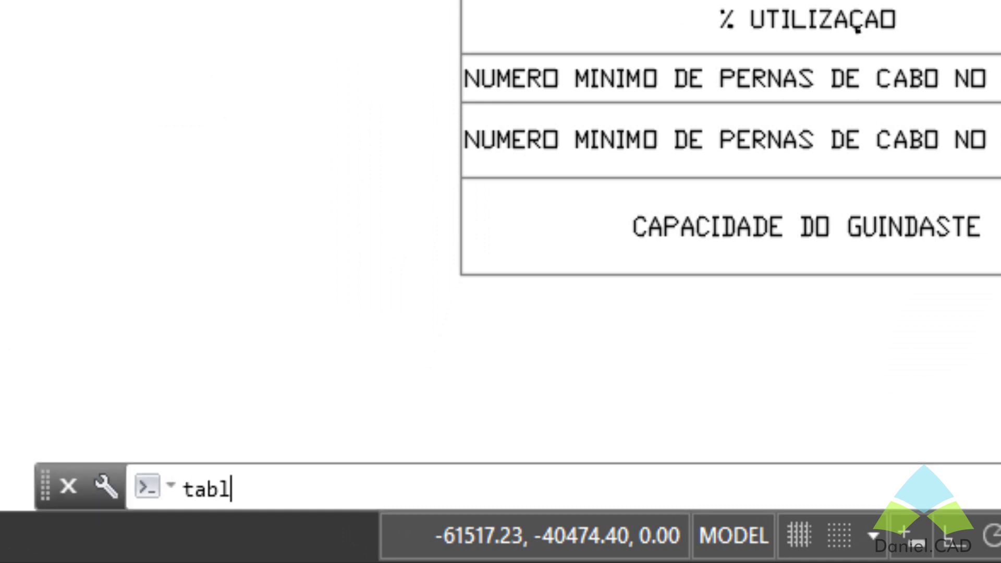
text(e)
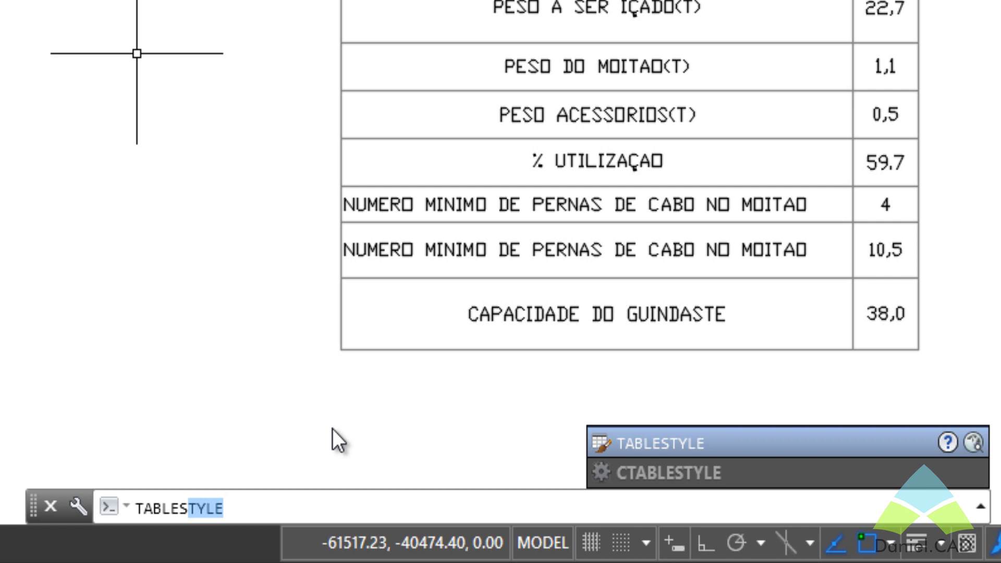
text(TYLE)
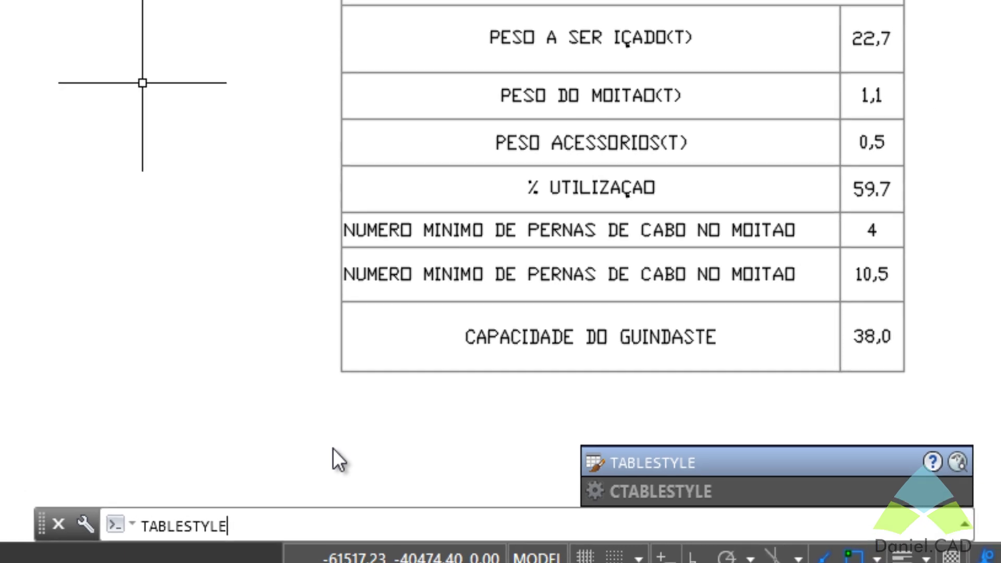
key(Return)
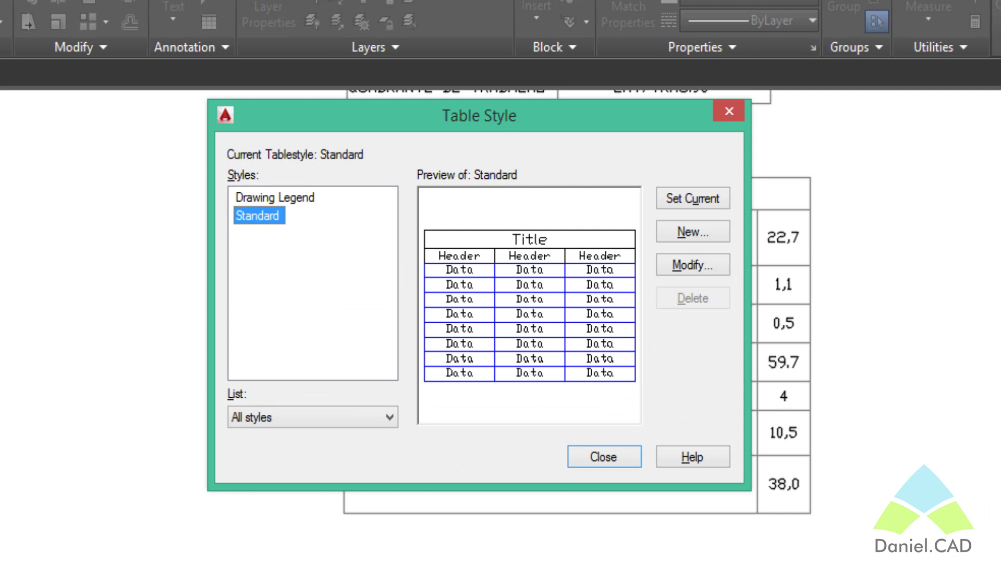
click(260, 198)
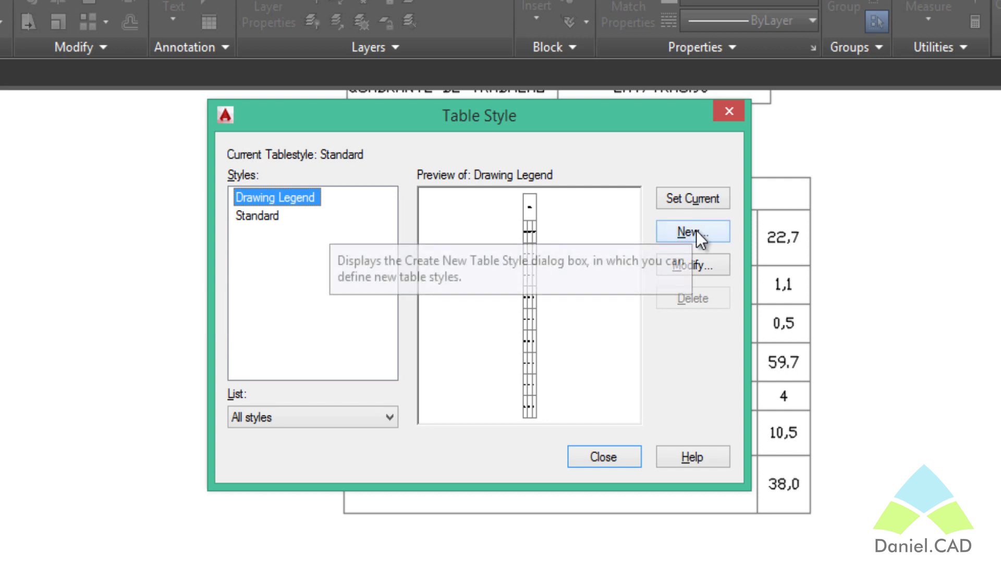
click(699, 266)
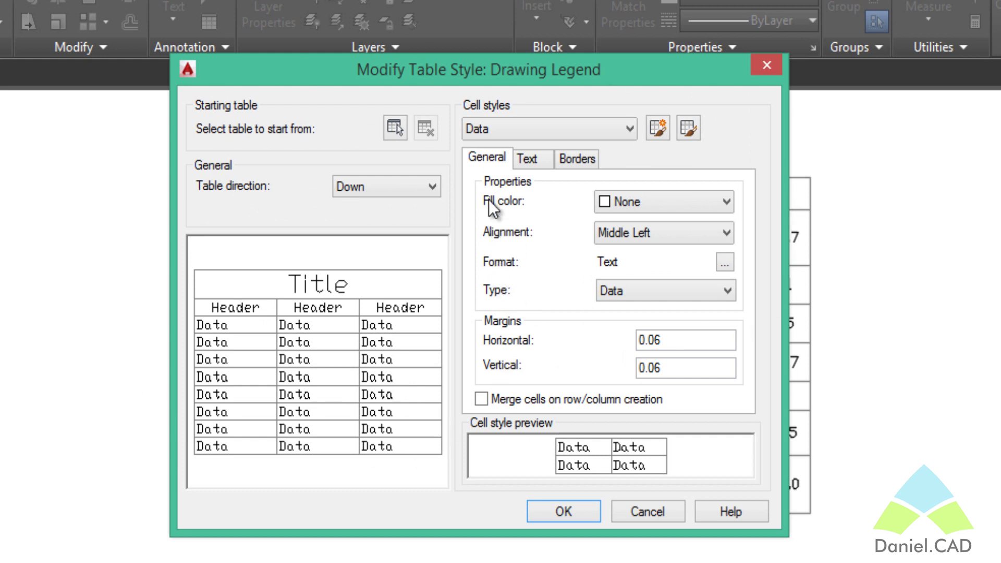
click(571, 164)
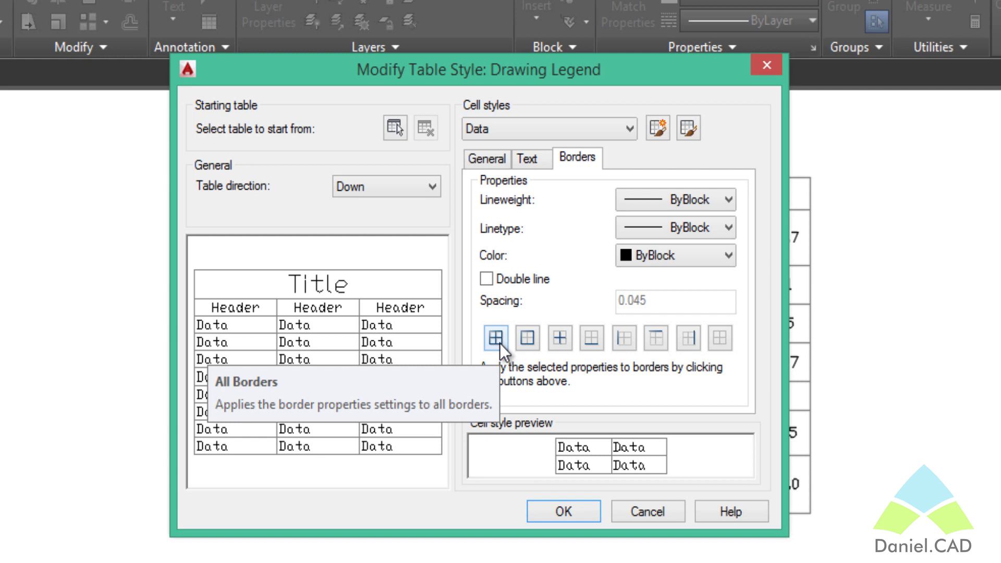
click(500, 343)
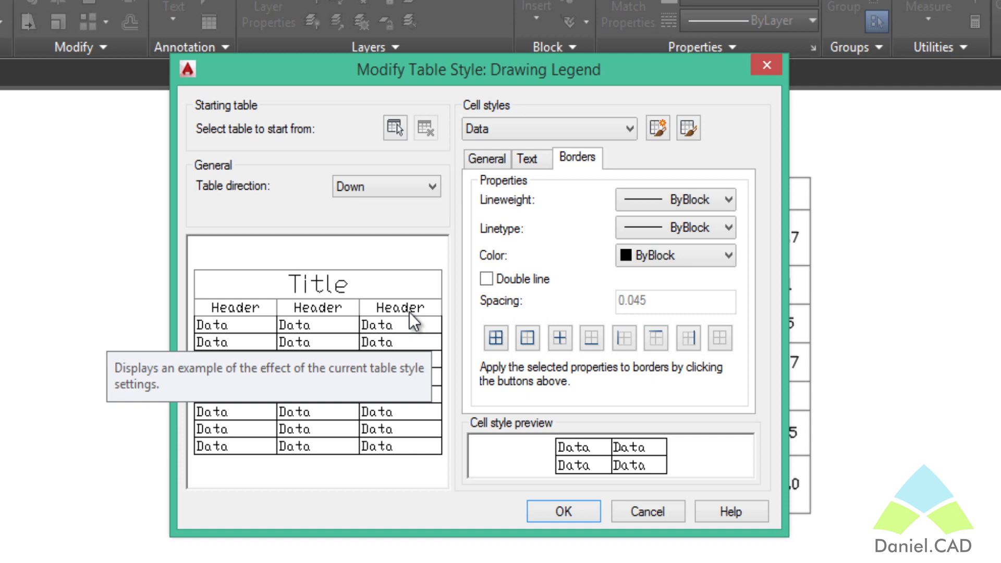
click(543, 512)
click(586, 458)
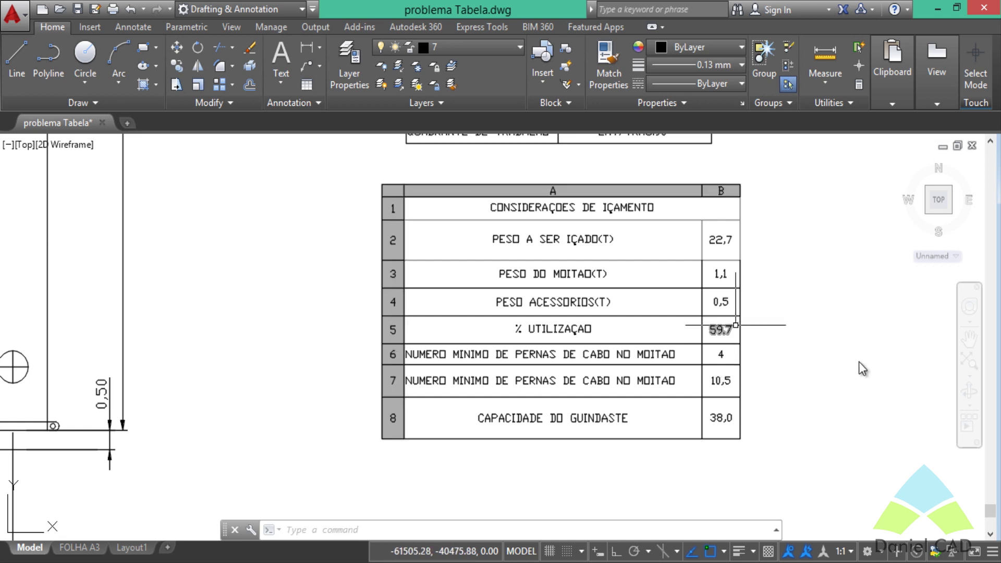
- Undo the style change and give the PESO A SER IÇADO(T) cell borders on all sides
key(ctrl+z)
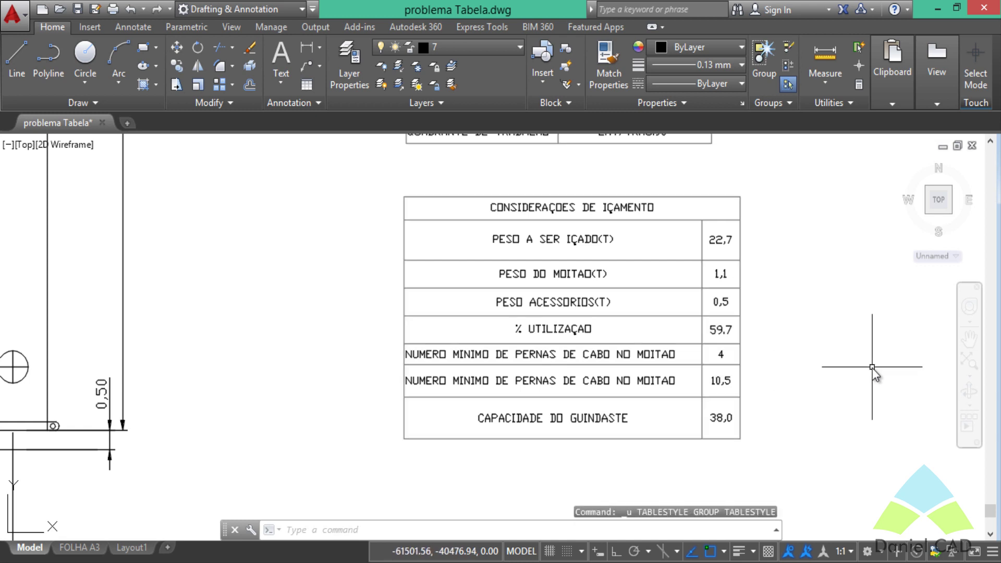
click(566, 397)
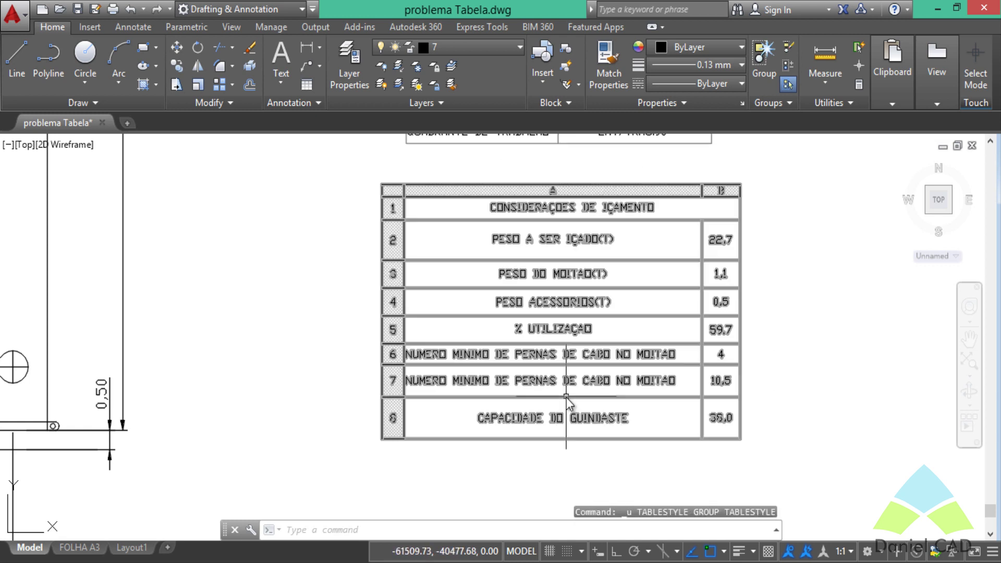
click(539, 241)
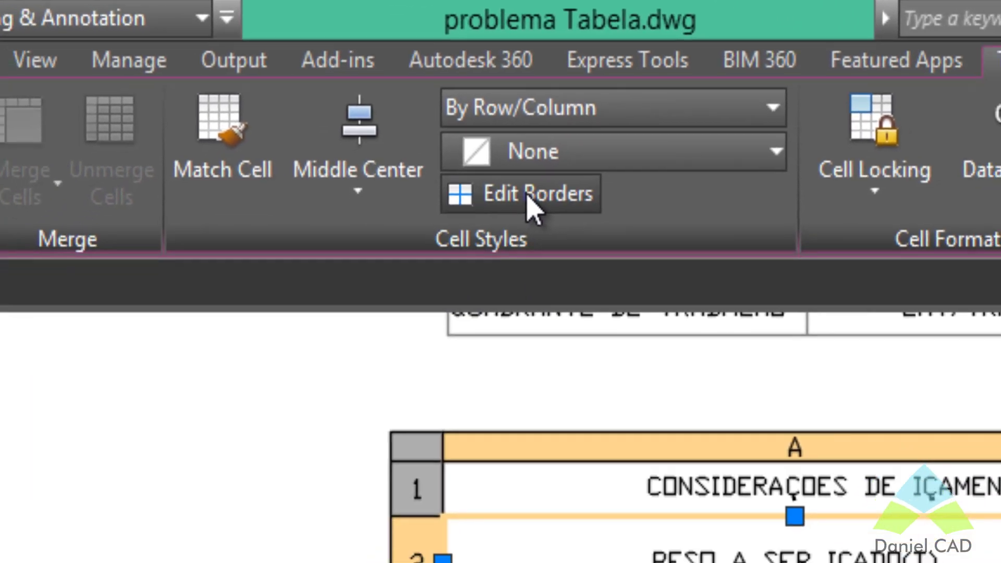
click(529, 198)
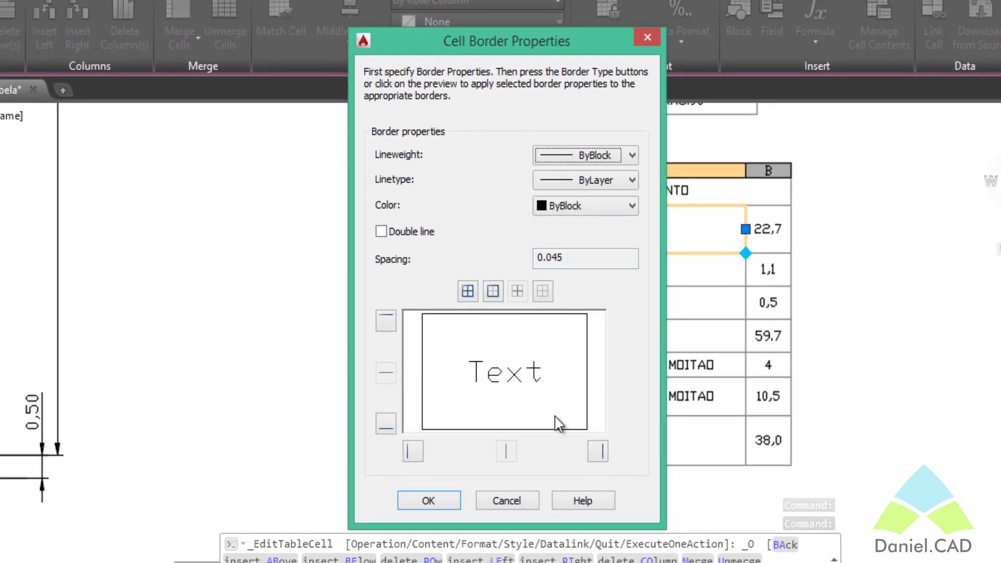
click(467, 291)
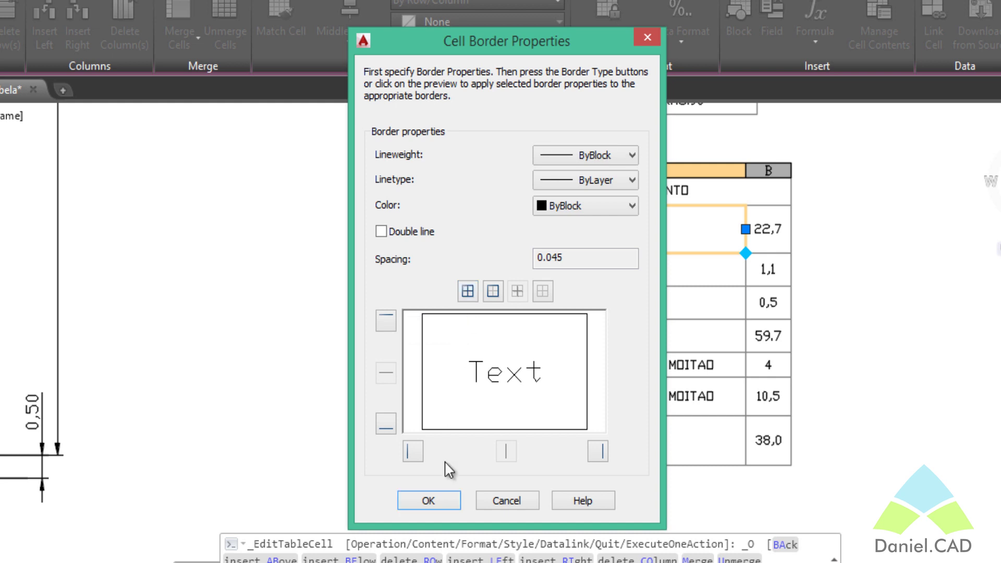
click(428, 498)
- Apply All Borders to every cell of the lifting-considerations table, then deselect it
click(601, 293)
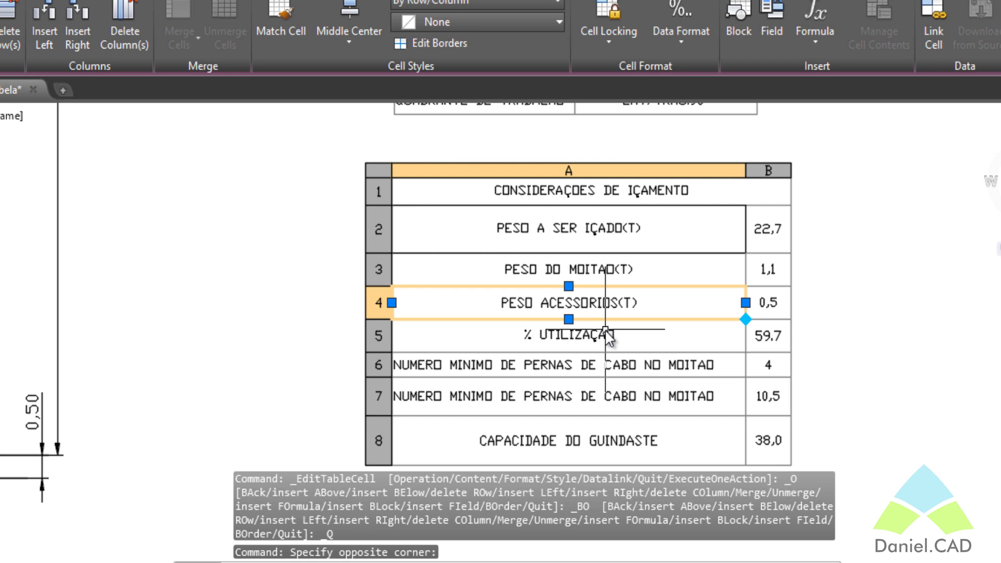
click(591, 198)
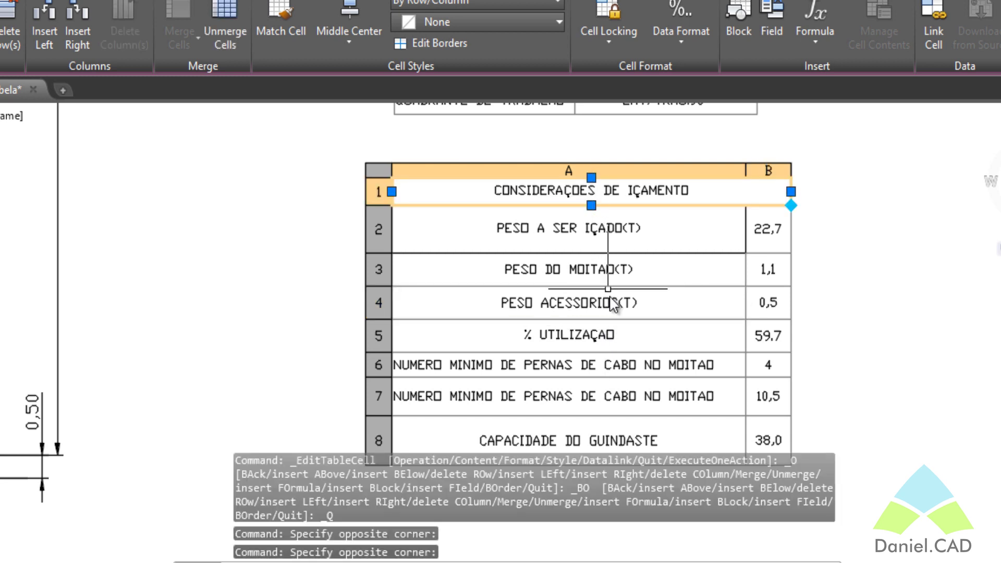
shift+click(760, 436)
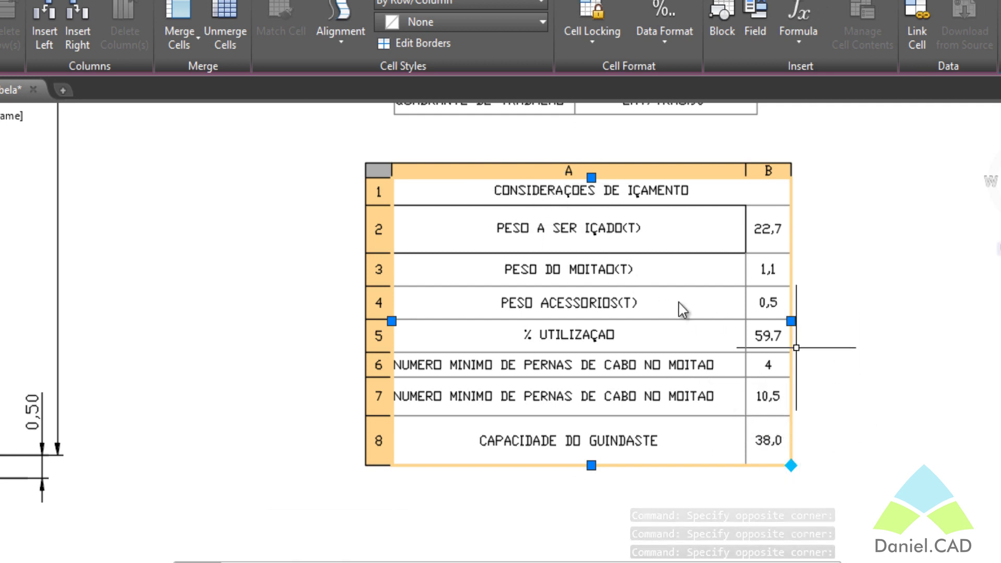
click(396, 42)
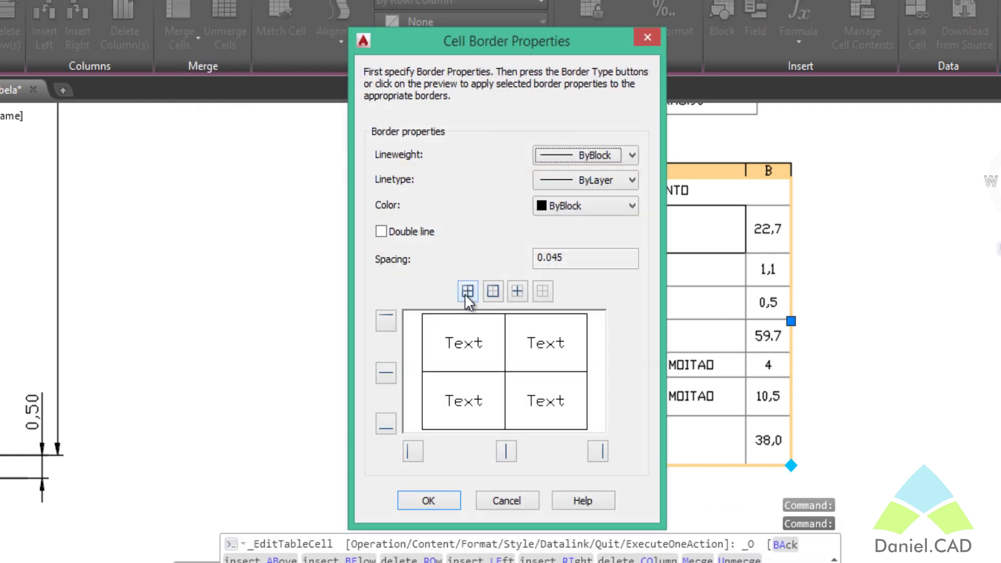
click(465, 293)
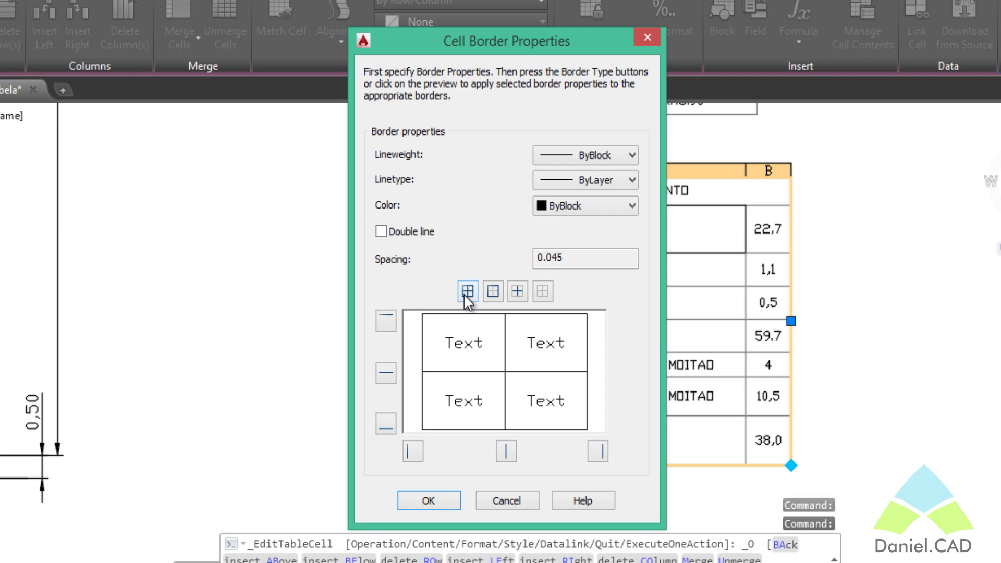
click(428, 502)
key(Escape)
key(Escape)
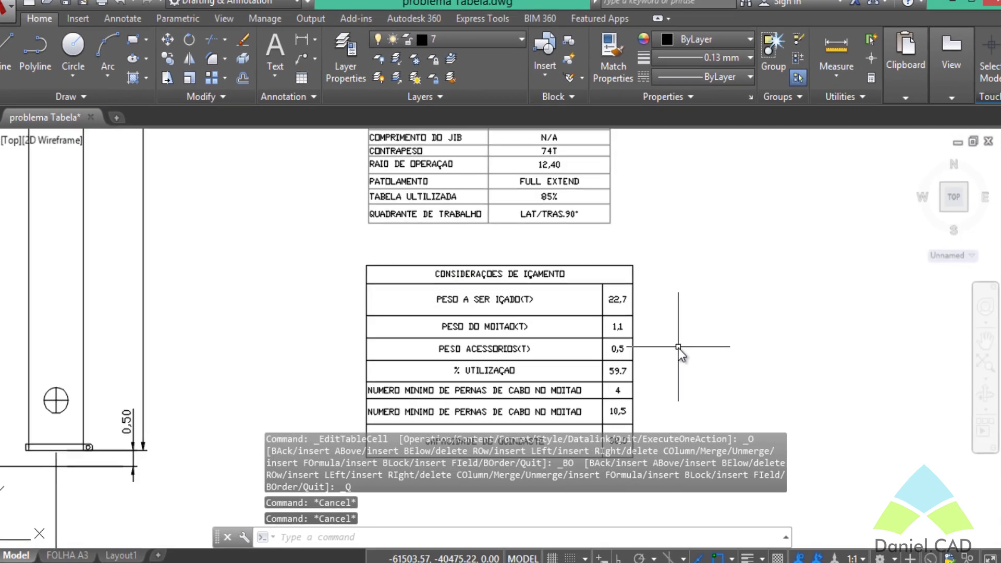
- Bring the tables into view and start a plot with the CutePDF Writer printer
scroll(698, 353, down, 3)
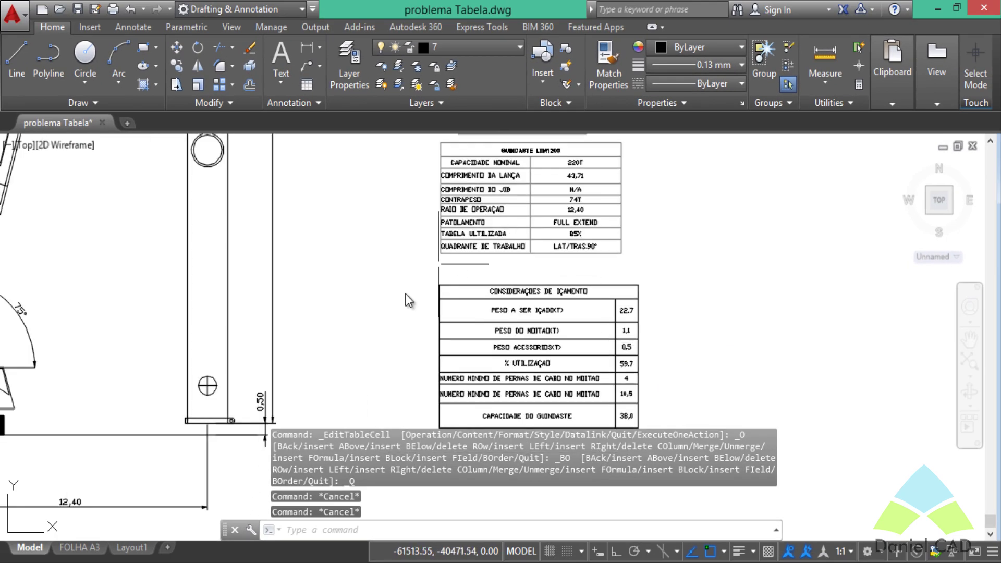
middle_drag(574, 313, 565, 355)
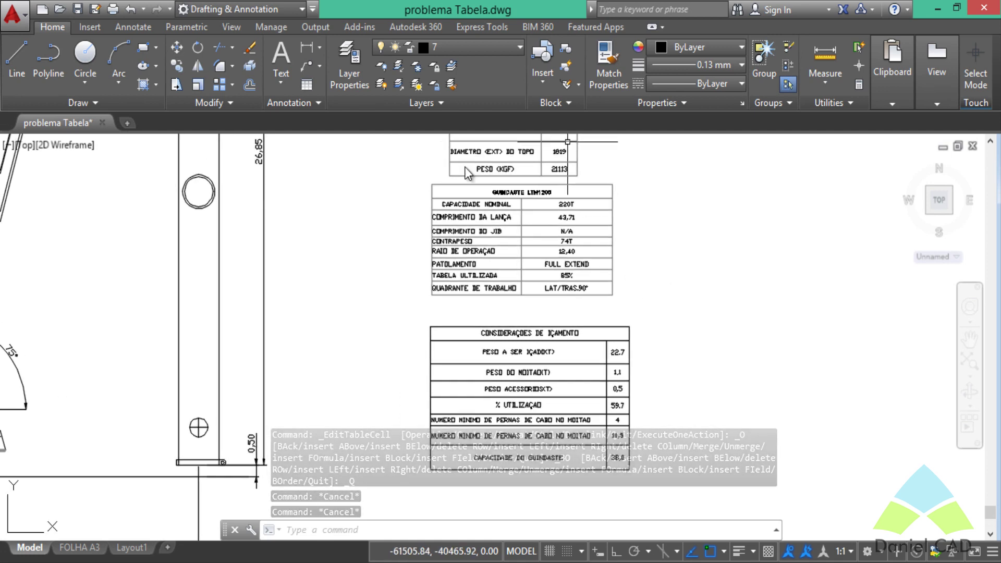
scroll(509, 249, up, 1)
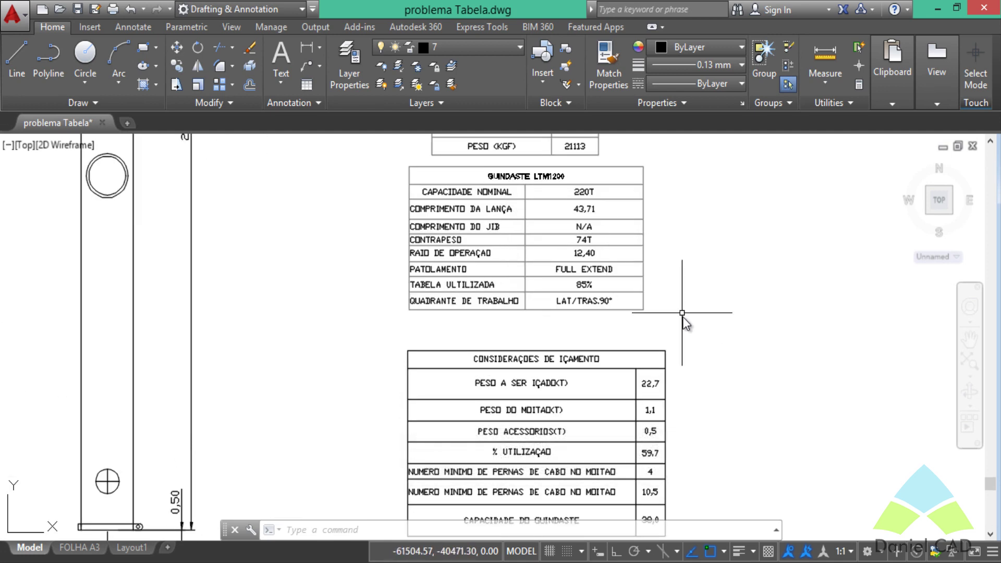
scroll(680, 294, down, 1)
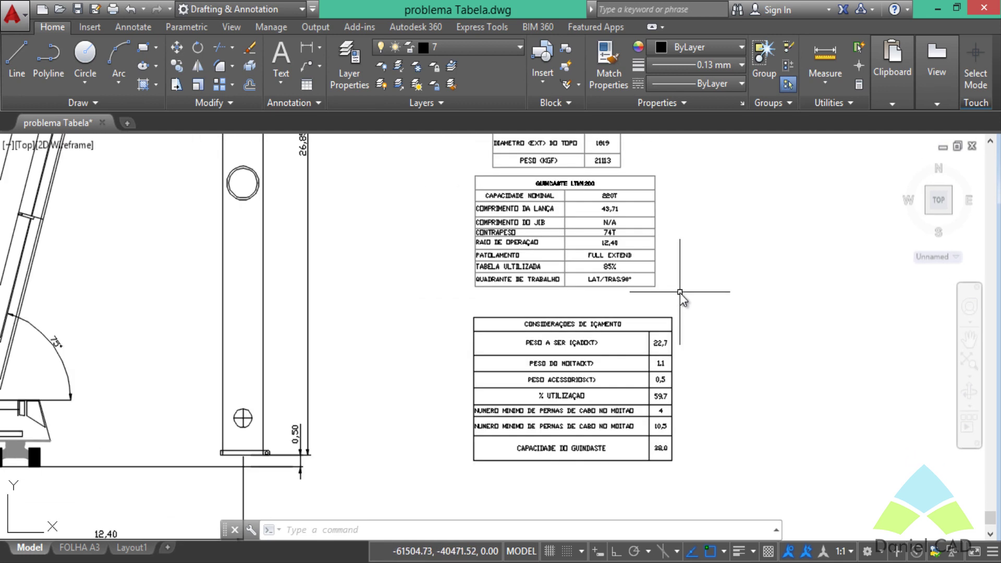
key(ctrl+p)
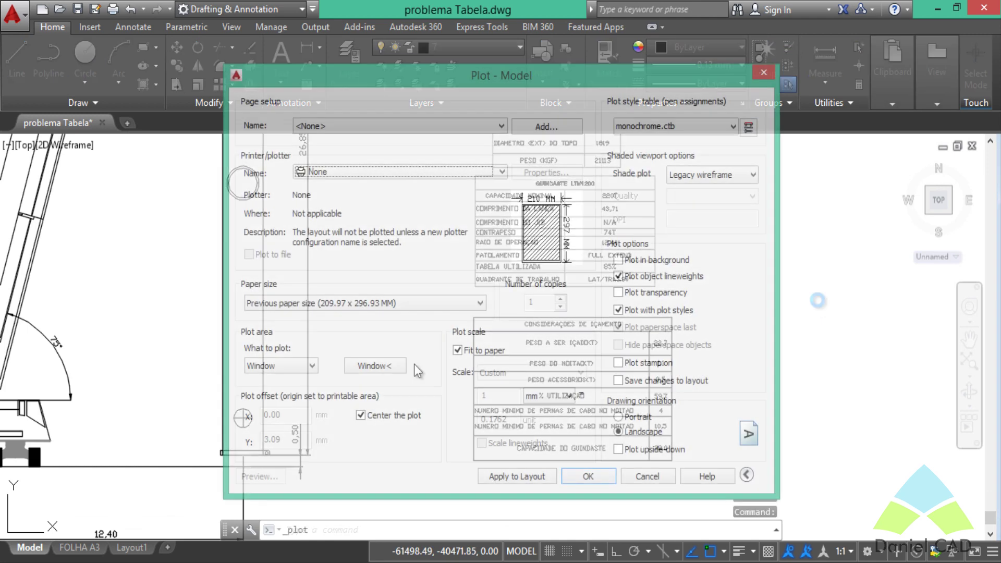
click(345, 166)
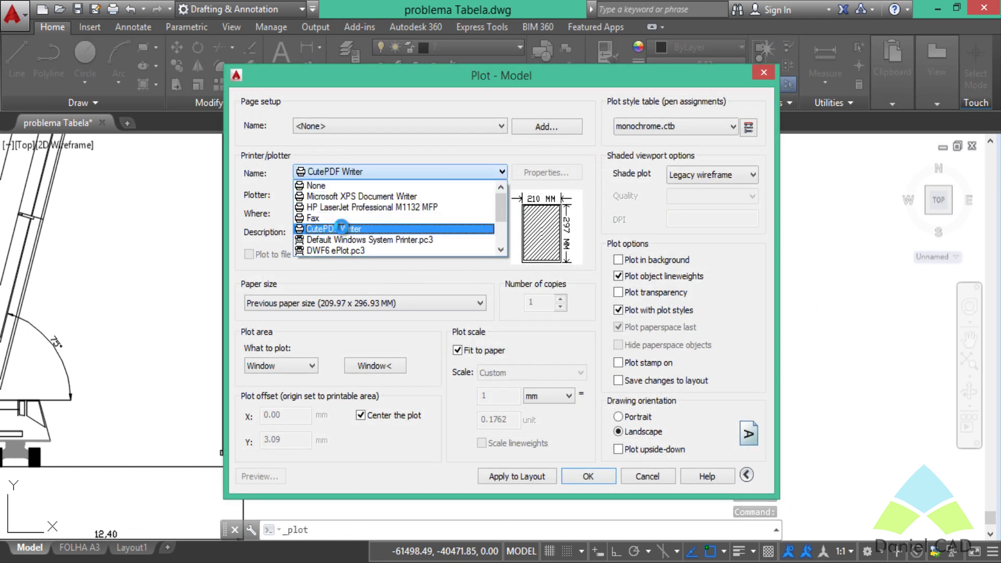
click(342, 227)
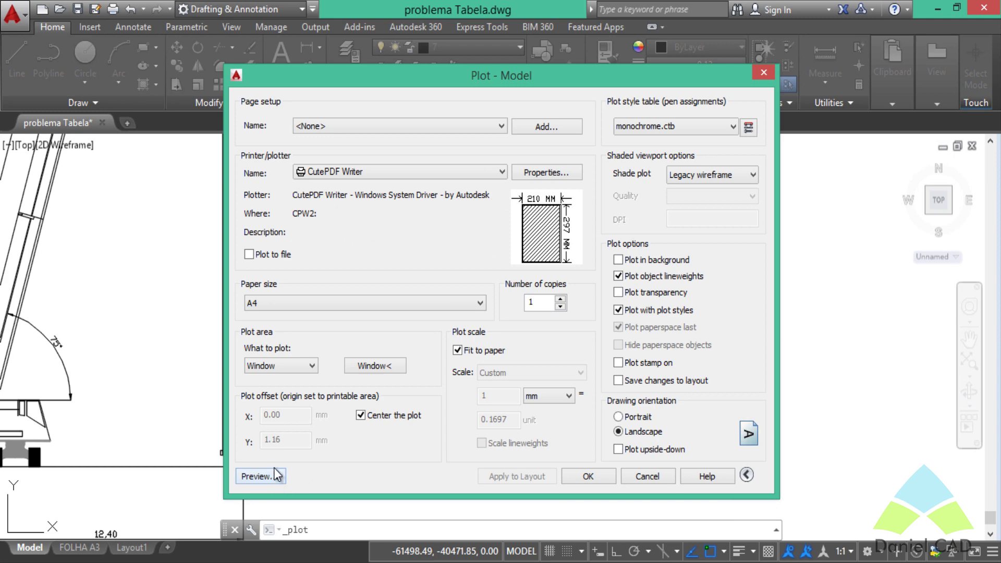
- Set the plot window around the tables and inspect the PDF preview
click(351, 374)
scroll(461, 187, down, 2)
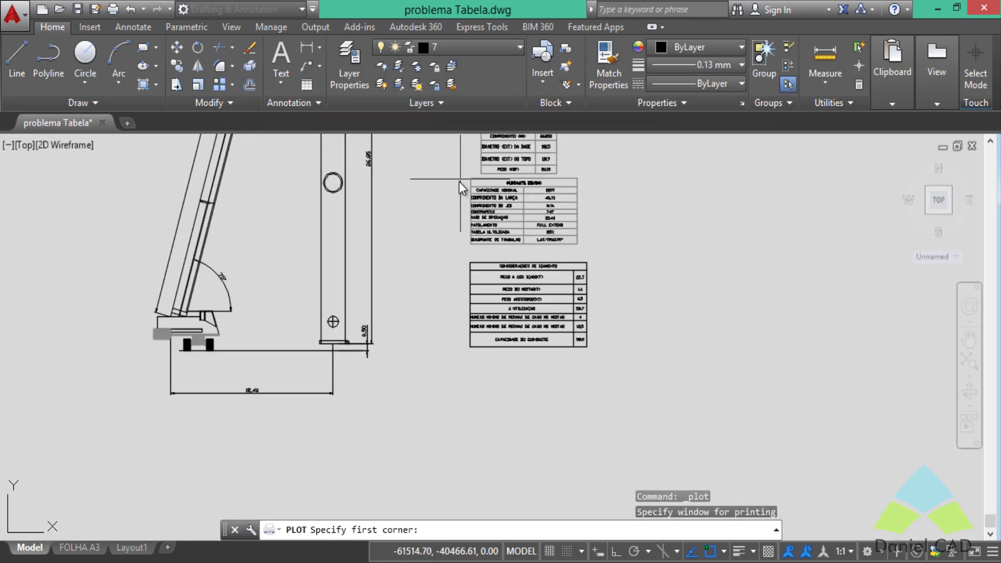
middle_drag(462, 187, 524, 249)
click(730, 469)
click(185, 221)
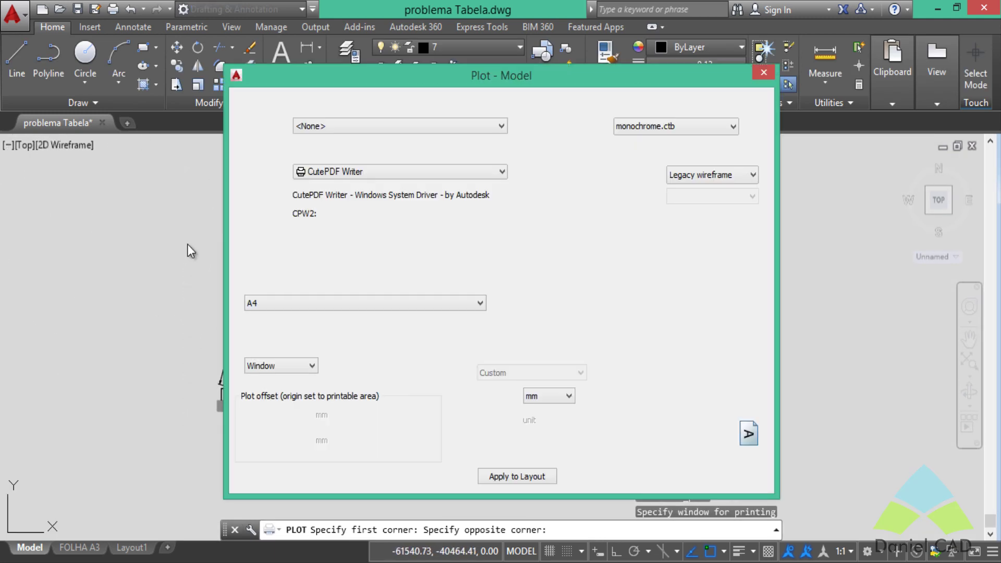
click(269, 477)
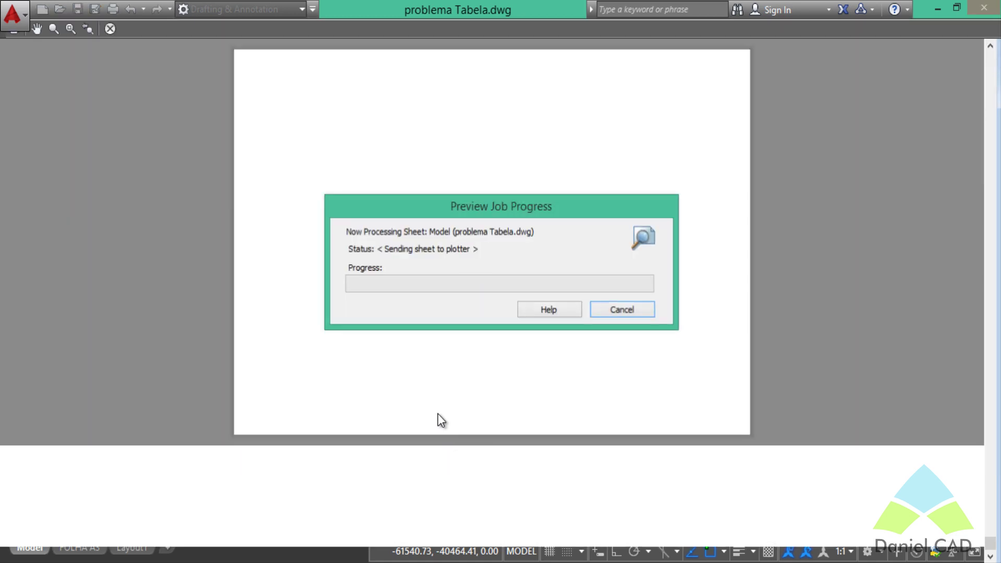
scroll(725, 362, up, 5)
scroll(709, 373, up, 1)
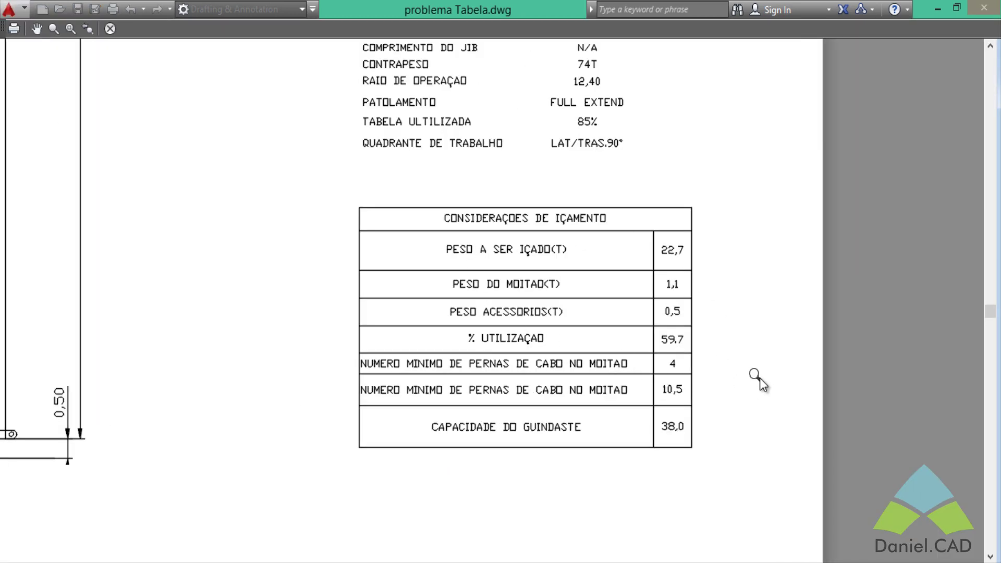
scroll(760, 380, down, 2)
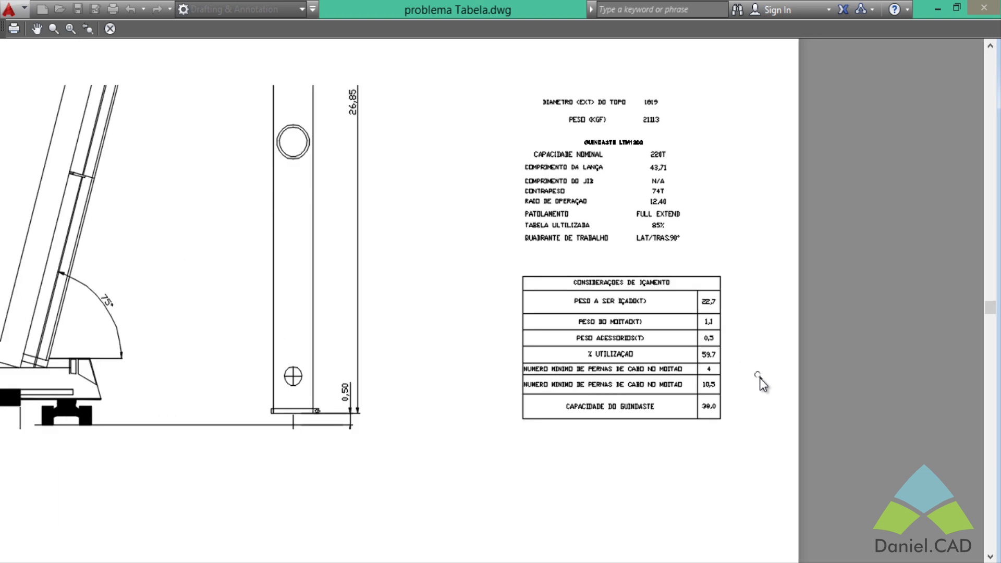
key(Escape)
key(Escape)
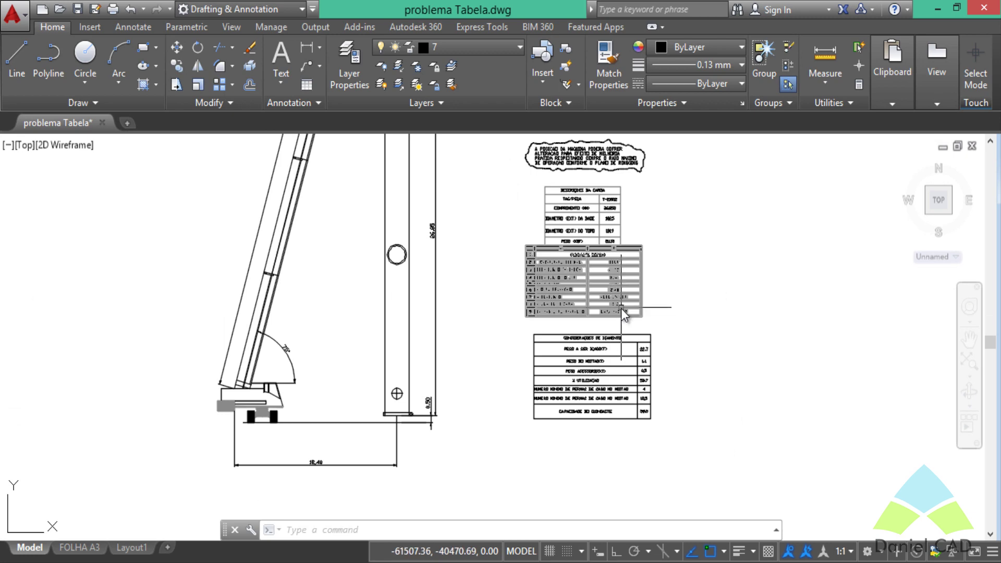
- Apply All Borders to every cell of the GUINDASTE LTM1200 table, A1:B9
scroll(639, 264, up, 1)
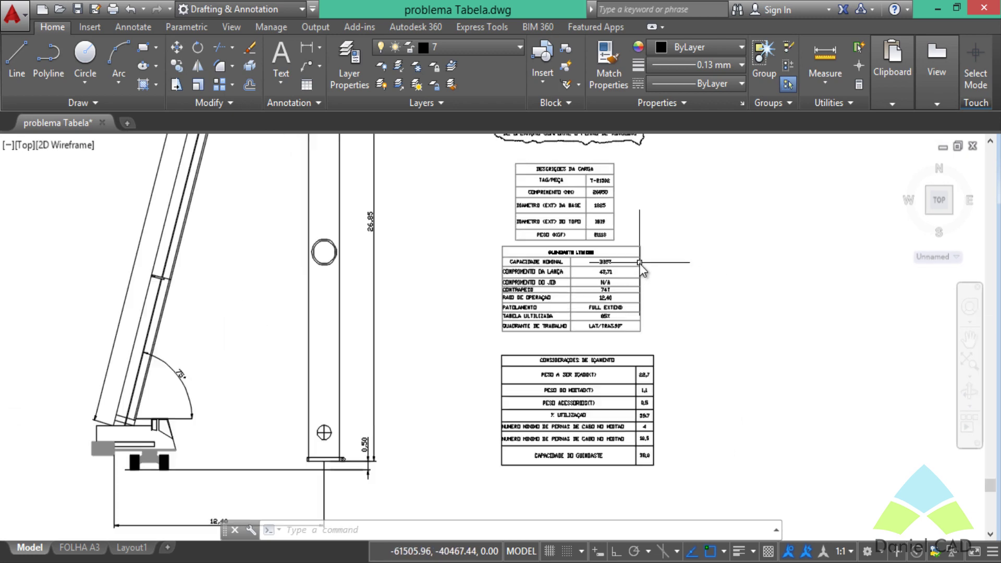
scroll(606, 247, up, 2)
click(606, 247)
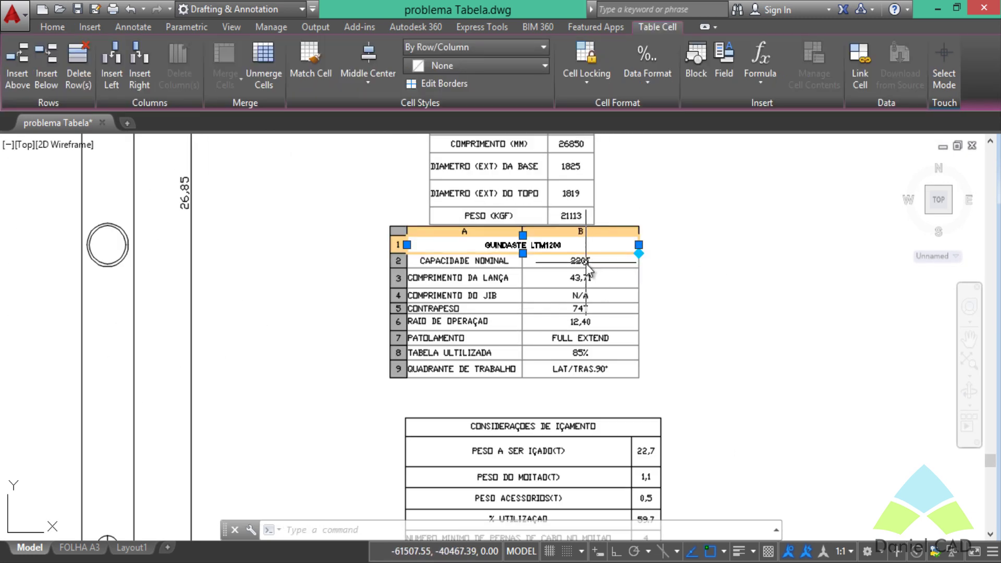
shift+click(598, 376)
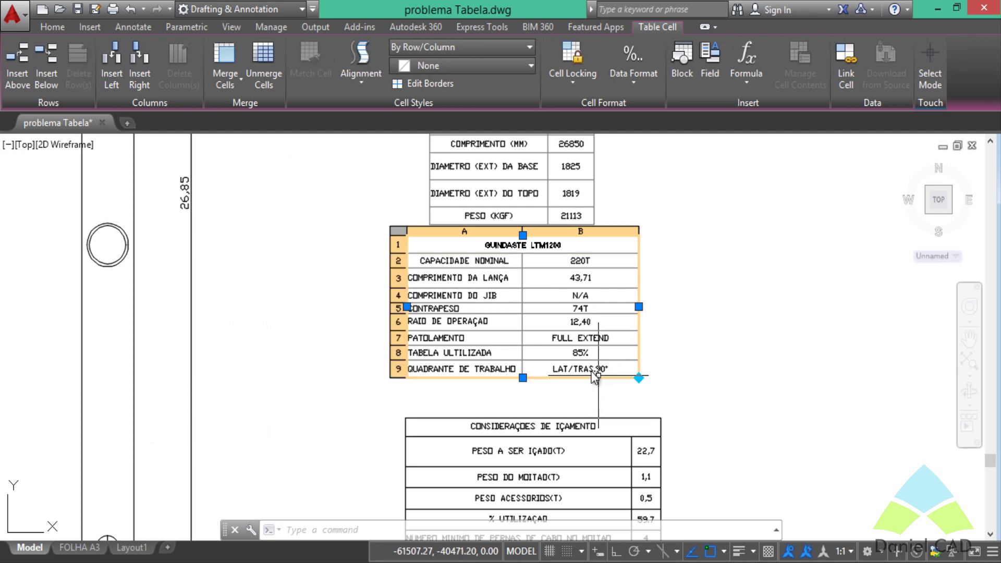
click(419, 86)
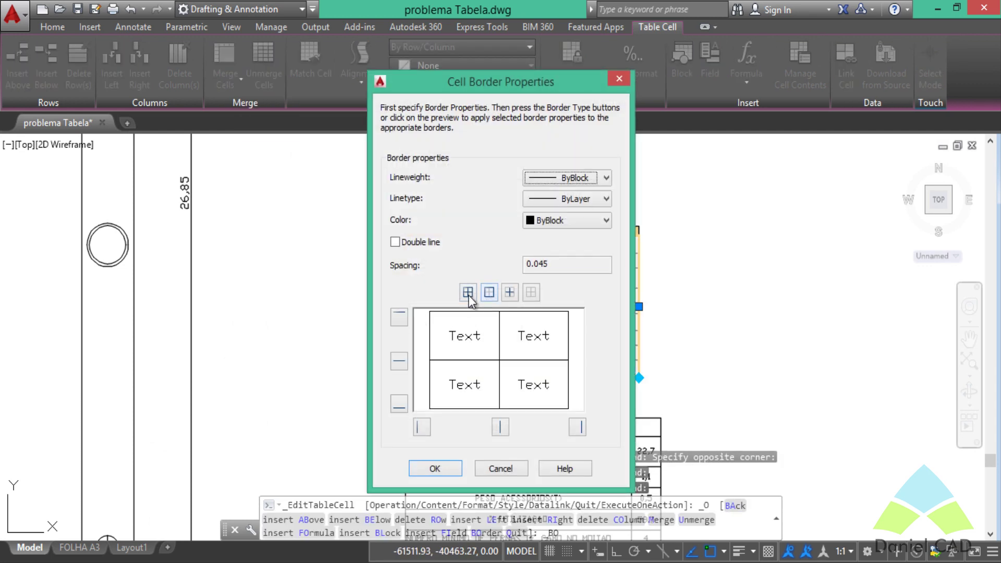
click(468, 293)
click(444, 466)
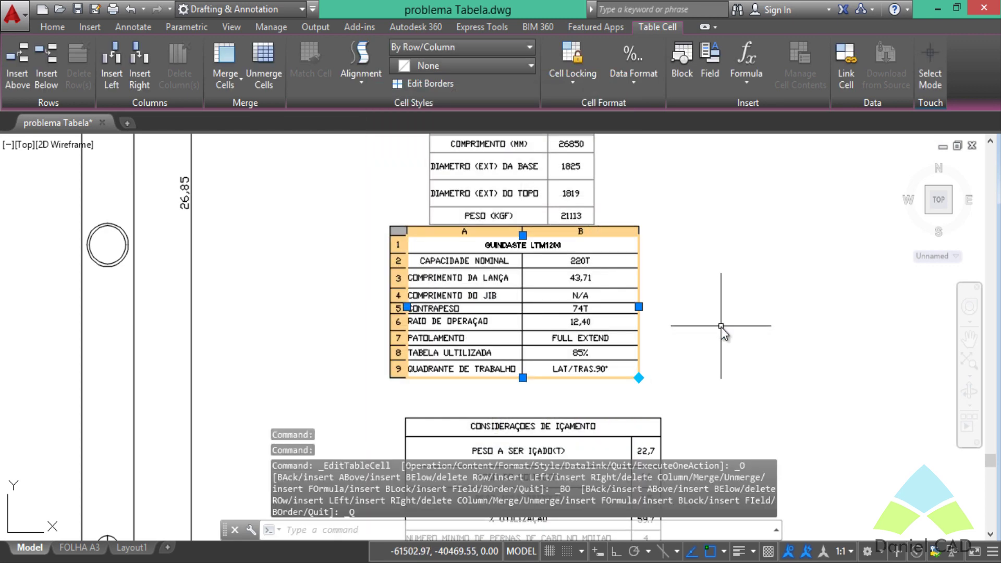
key(Escape)
key(Escape)
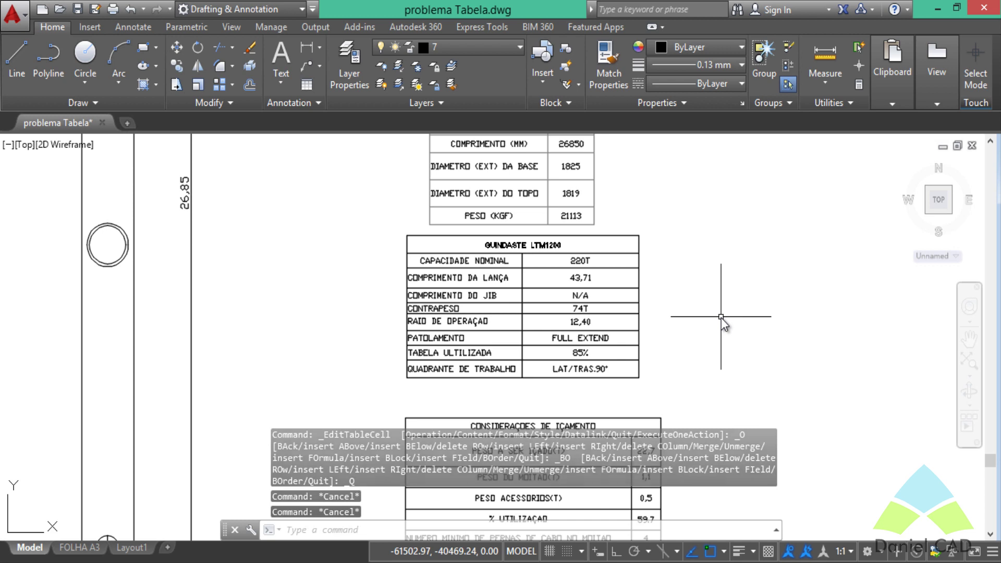
- Zoom to the drawing extents with Z, E
text(z)
key(Return)
text(e)
key(Return)
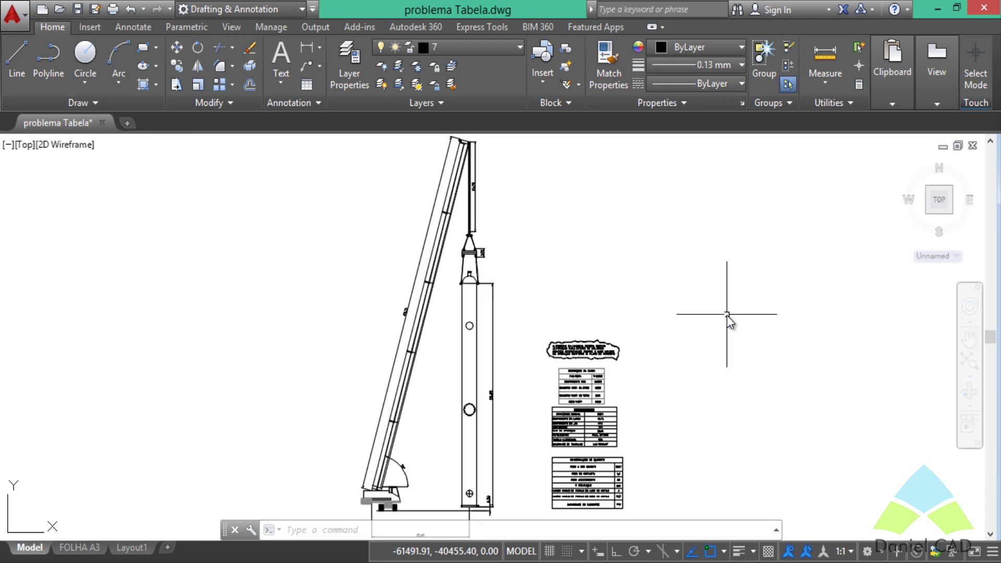